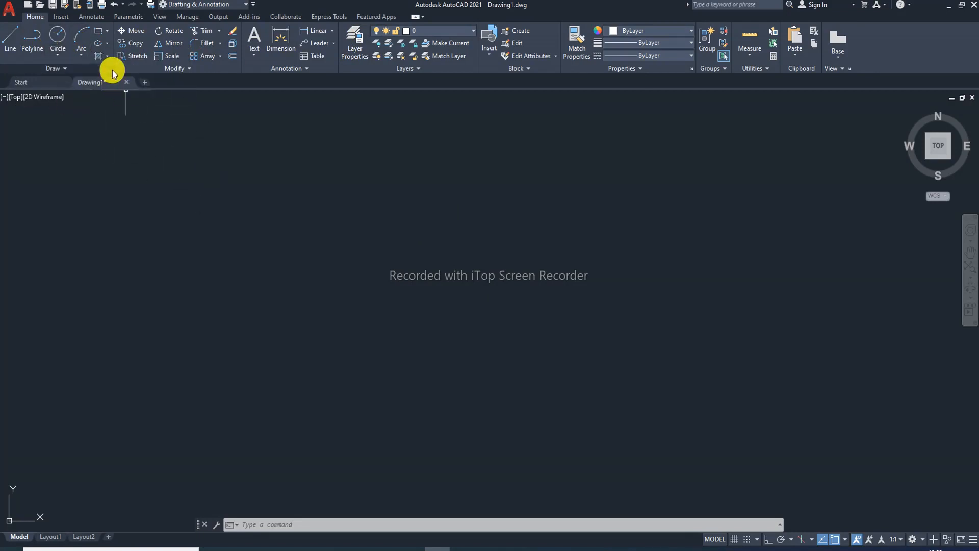
Start the Line command, display the drawing grid, and hide it again before placing any point.
click(11, 50)
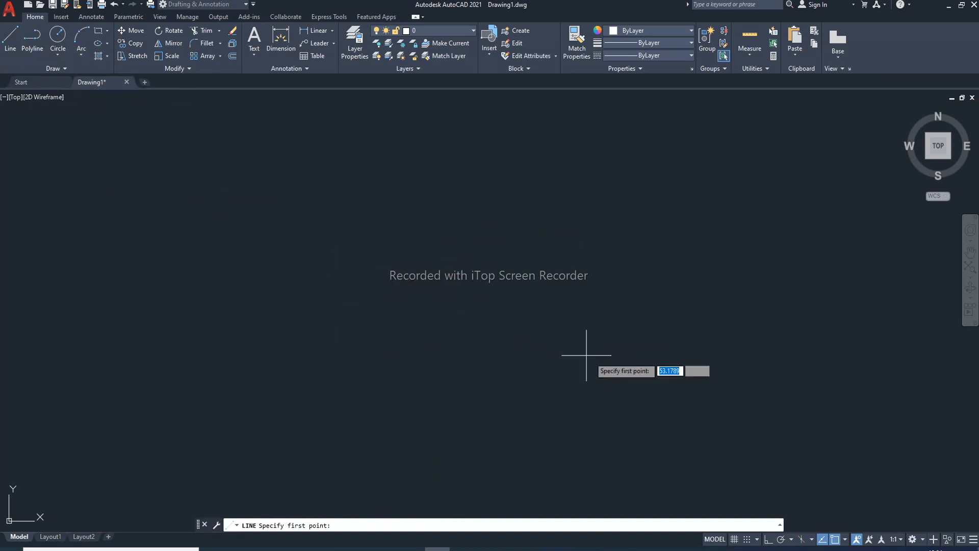
click(734, 539)
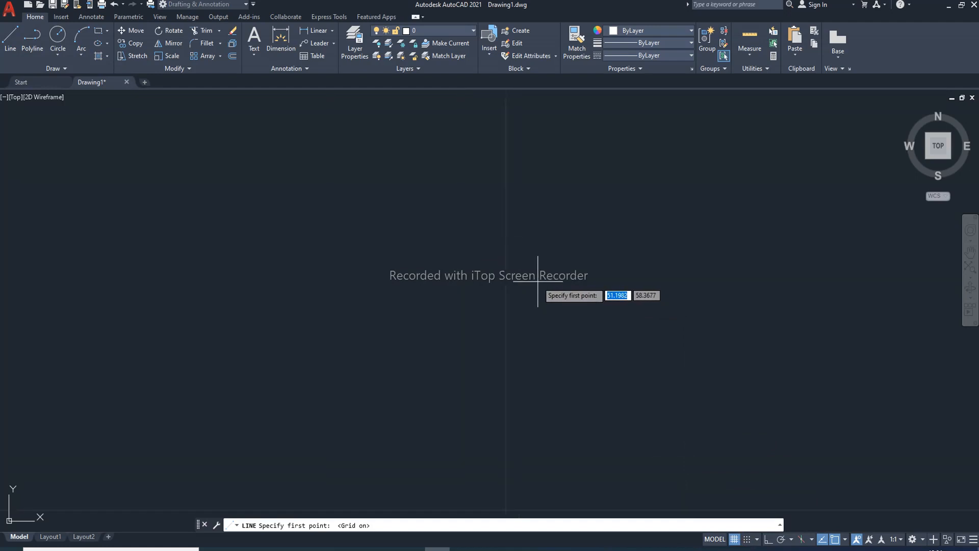
scroll(538, 282, down, 10)
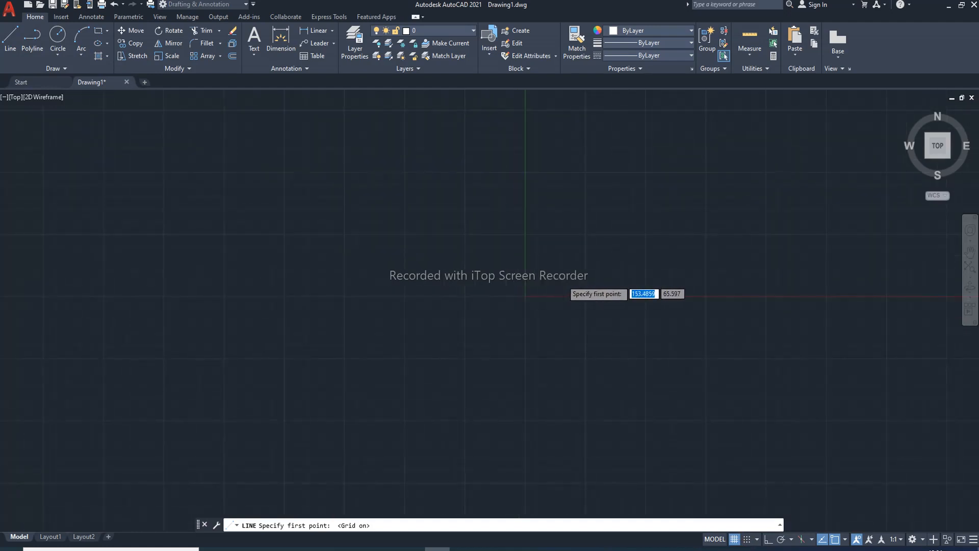
scroll(563, 280, up, 5)
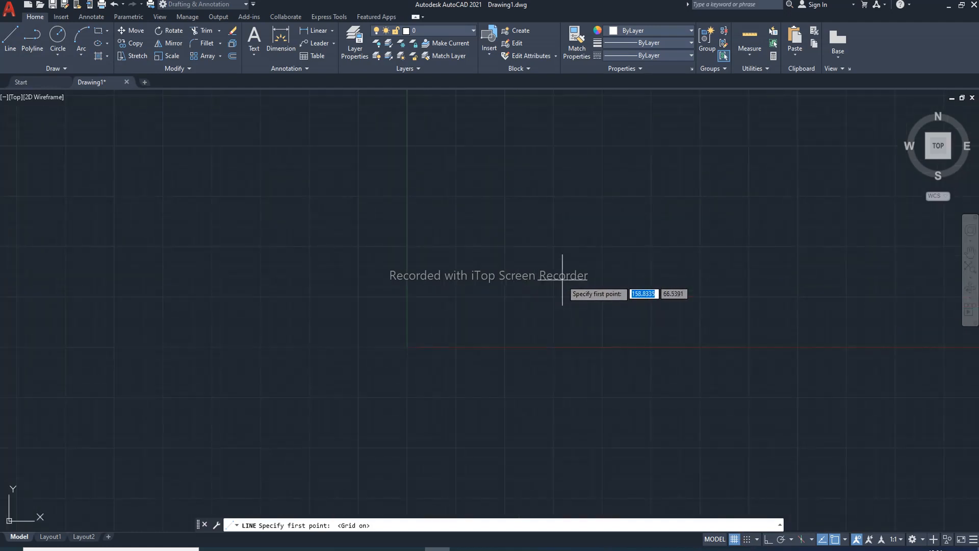
click(735, 539)
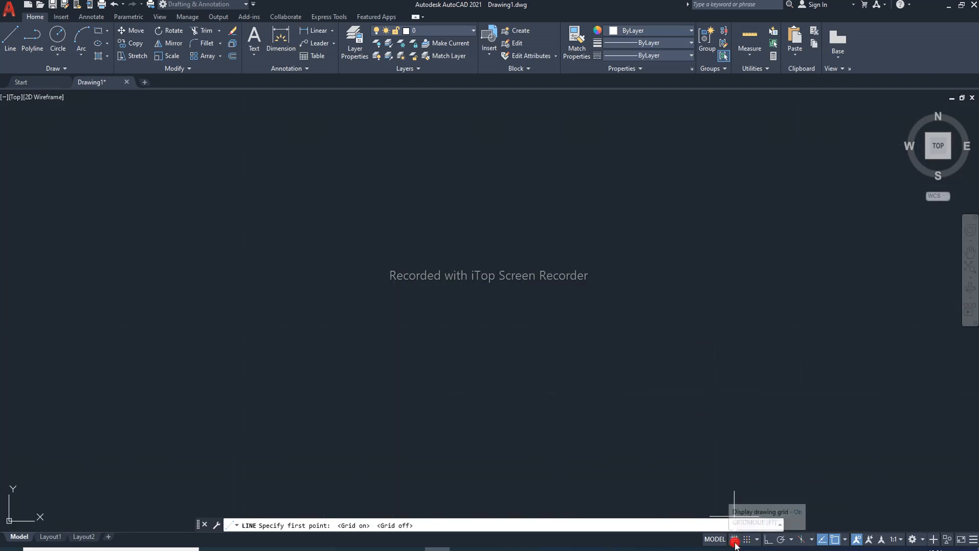
Draw a horizontal line across the middle of the drawing area and a vertical segment about 8.4 units up from its right end.
click(293, 289)
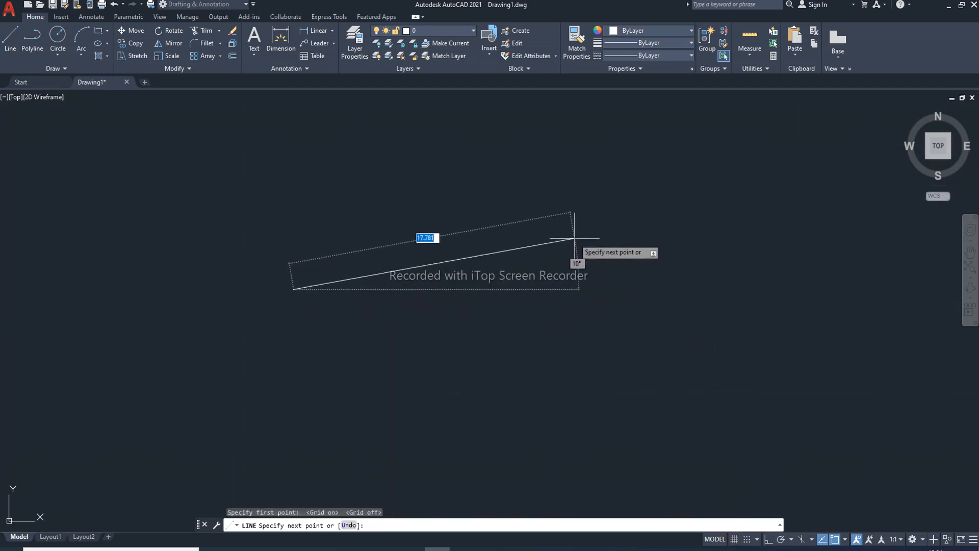
click(600, 289)
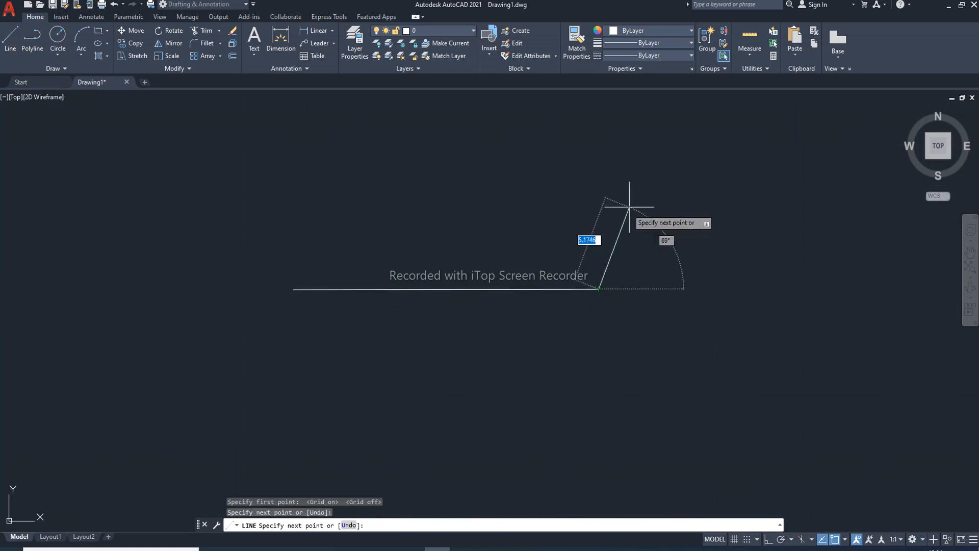
scroll(589, 179, up, 3)
scroll(598, 200, down, 8)
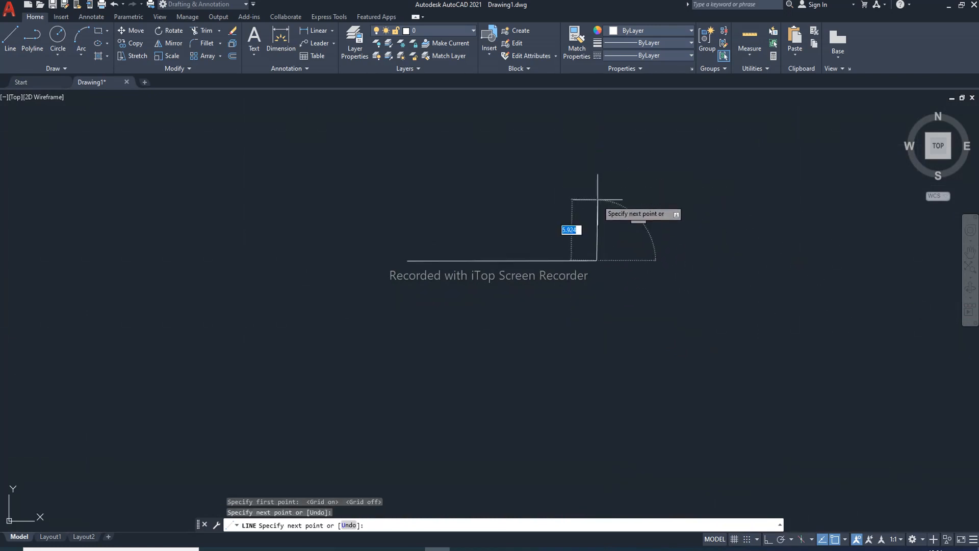
scroll(598, 200, up, 5)
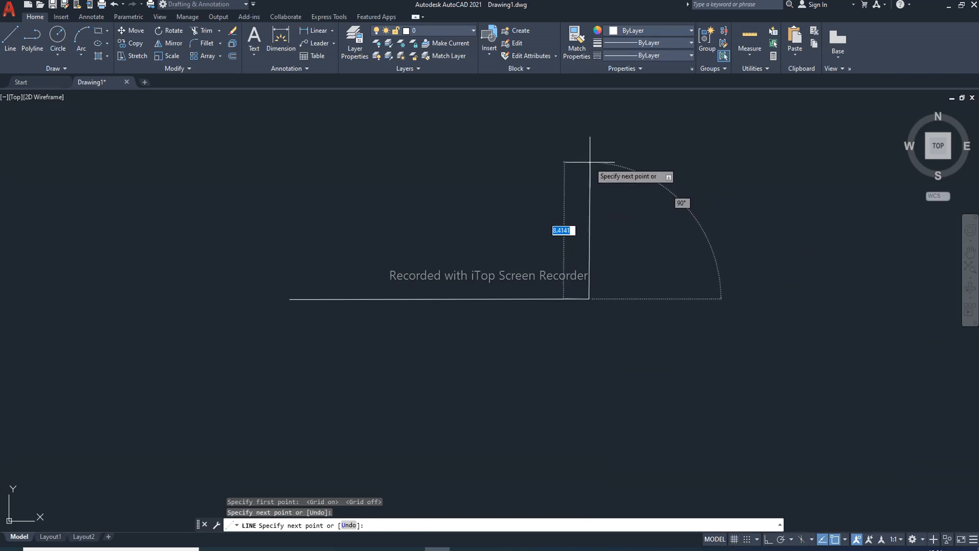
click(590, 163)
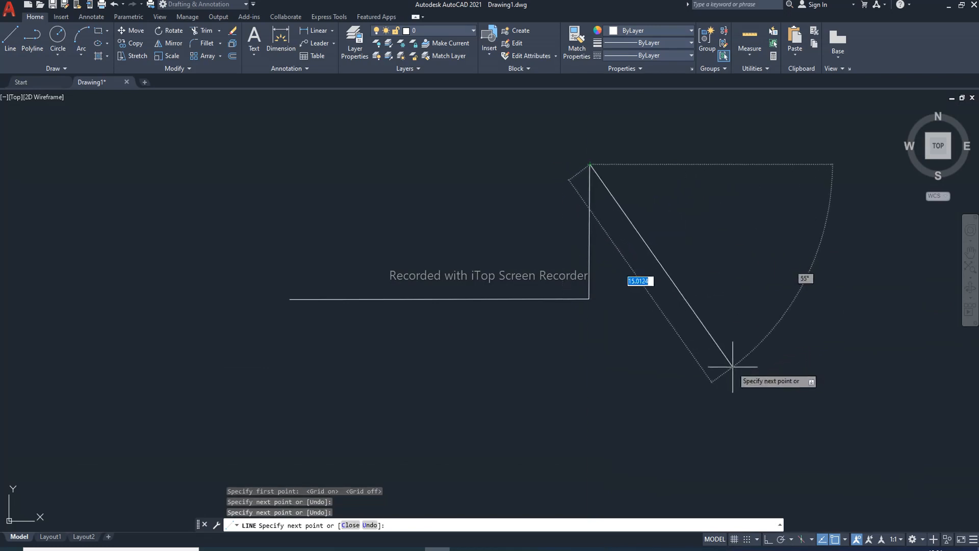
With Ortho mode on, continue the line about 13 units left, down past the first line and right, and finish it there.
click(768, 539)
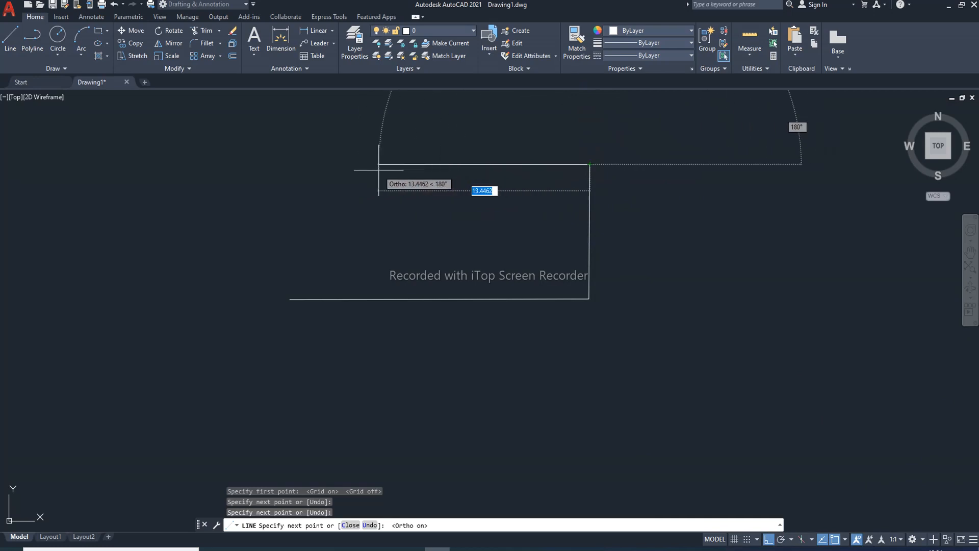
click(383, 165)
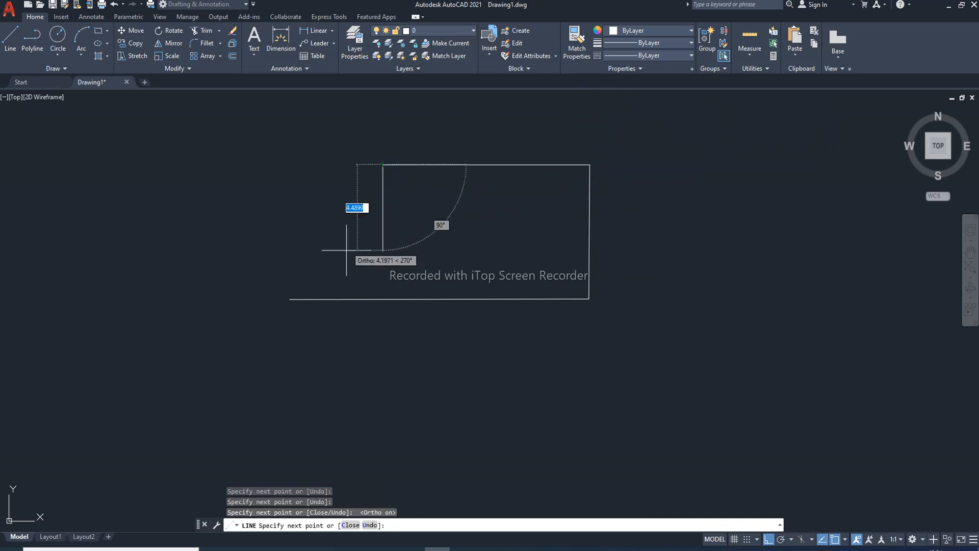
click(383, 395)
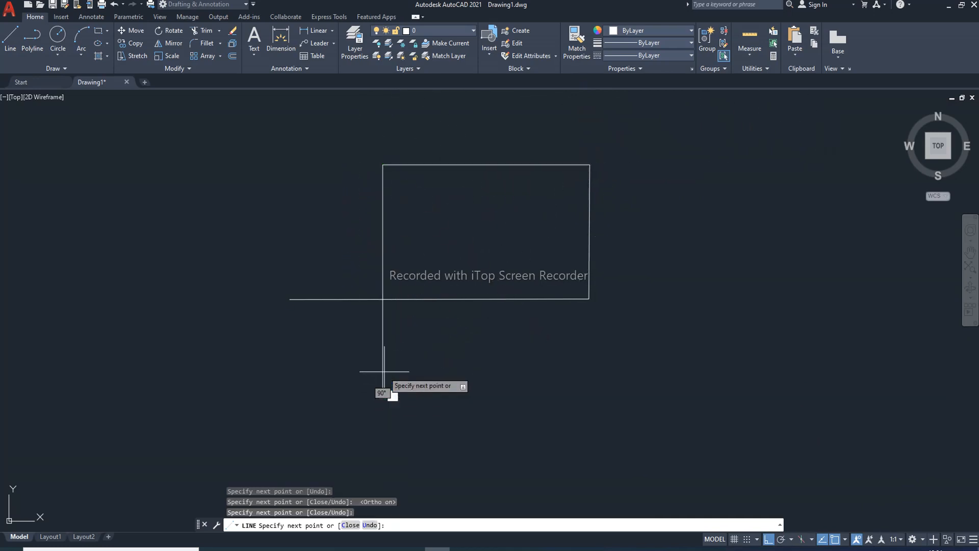
click(591, 396)
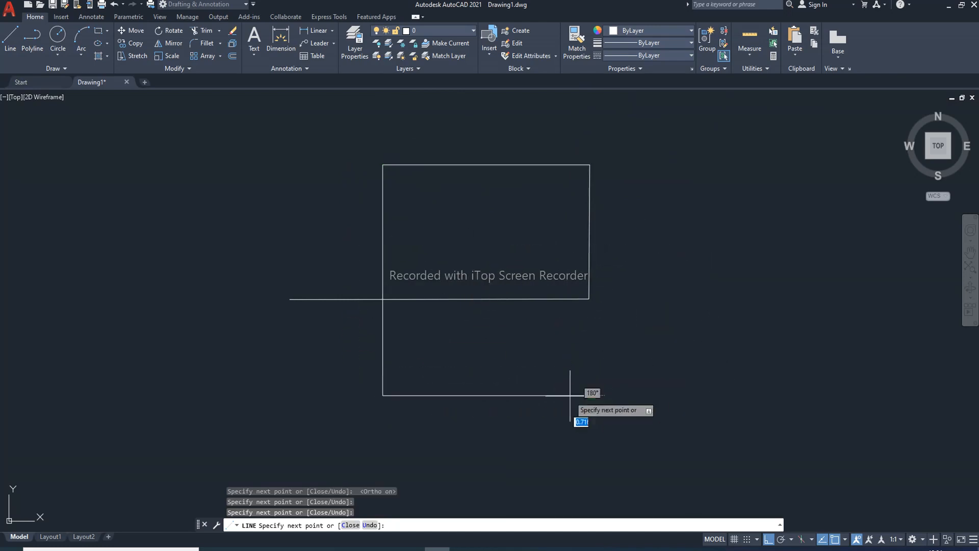
right_click(608, 386)
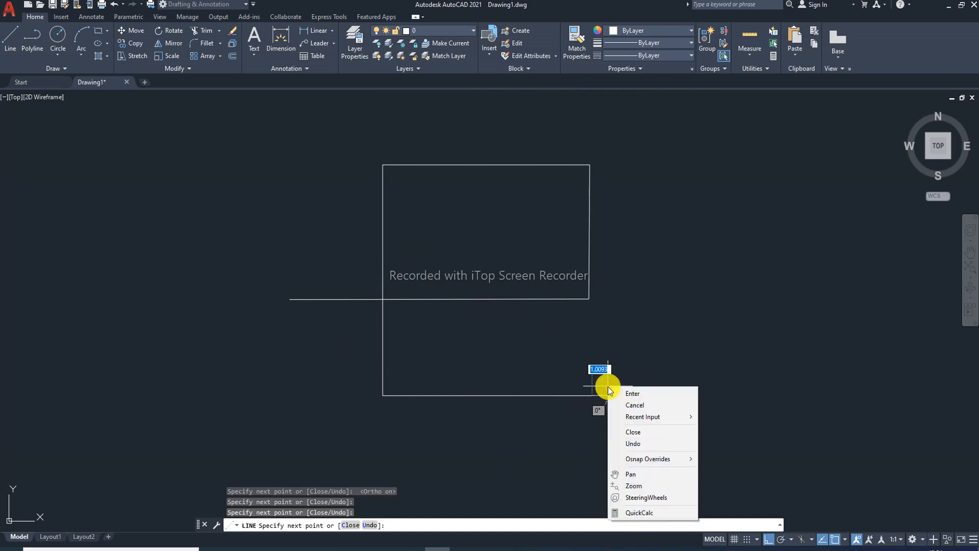
click(643, 395)
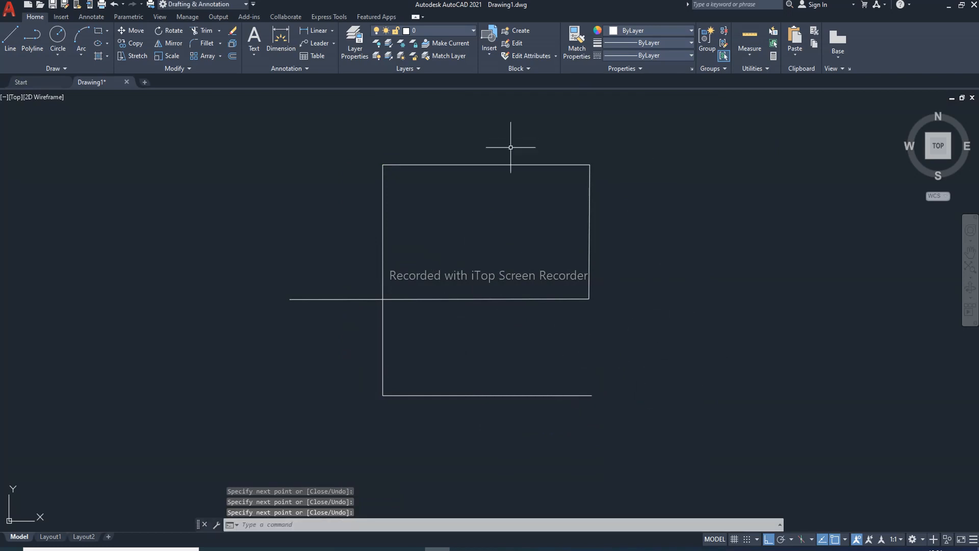
Draw a separate three-sided open shape left of the first one, running up, right and down, and finish the line.
scroll(552, 195, up, 4)
scroll(552, 195, down, 6)
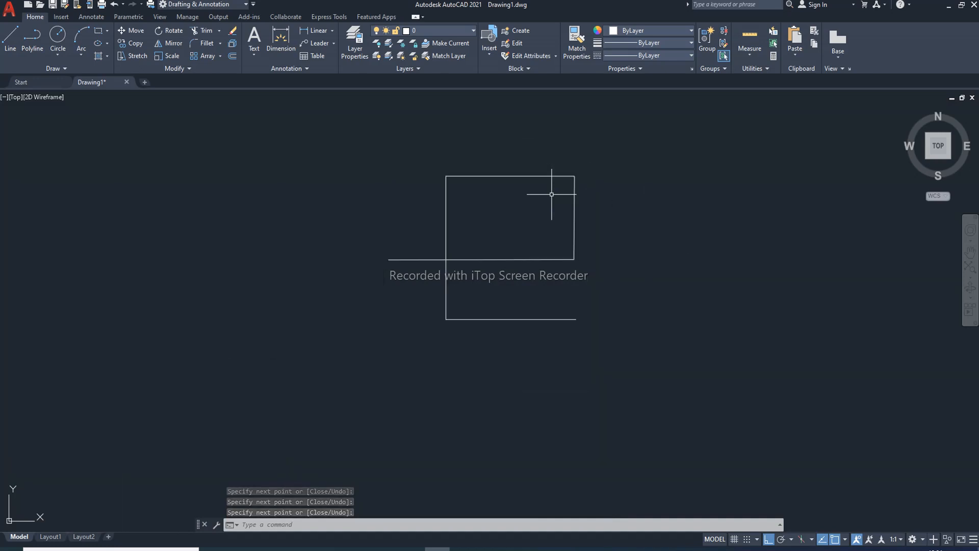
scroll(551, 194, up, 2)
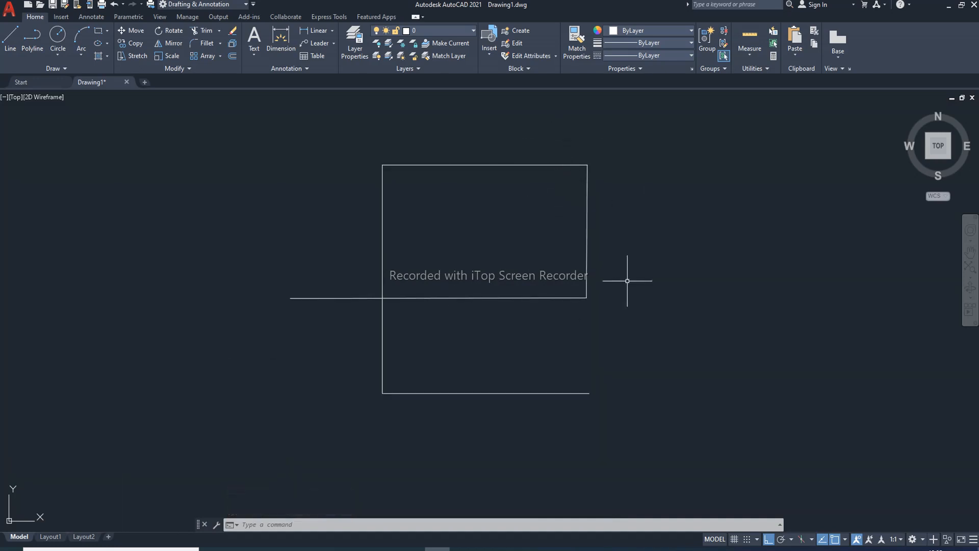
scroll(460, 221, down, 2)
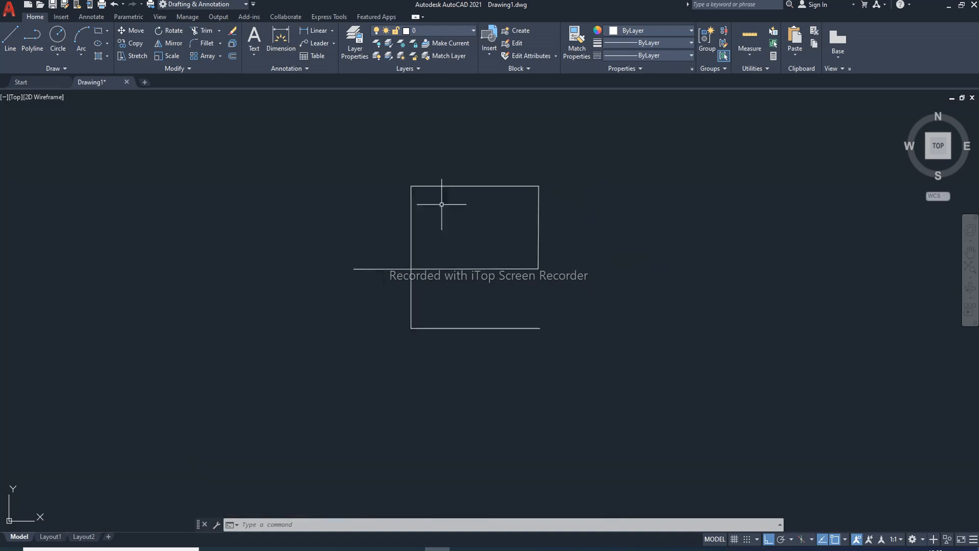
click(10, 37)
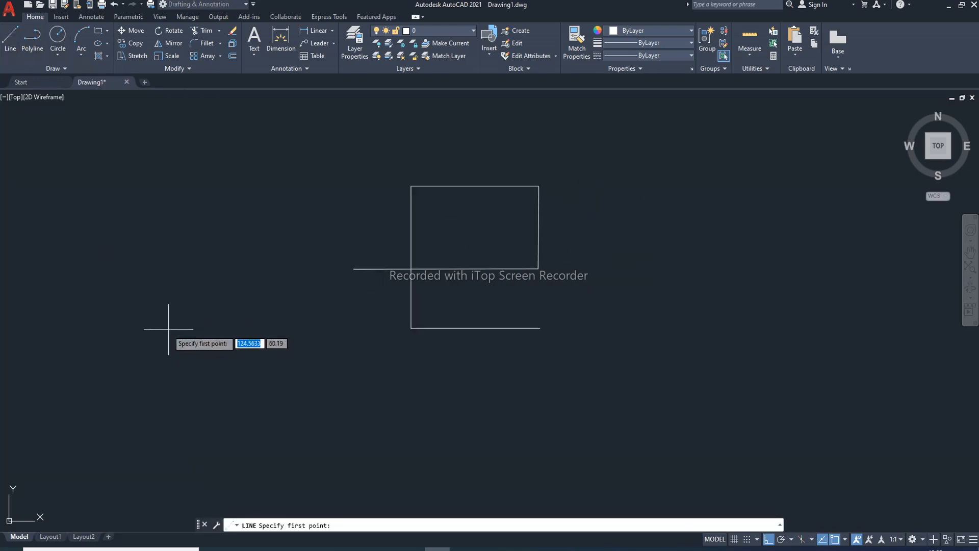
click(147, 327)
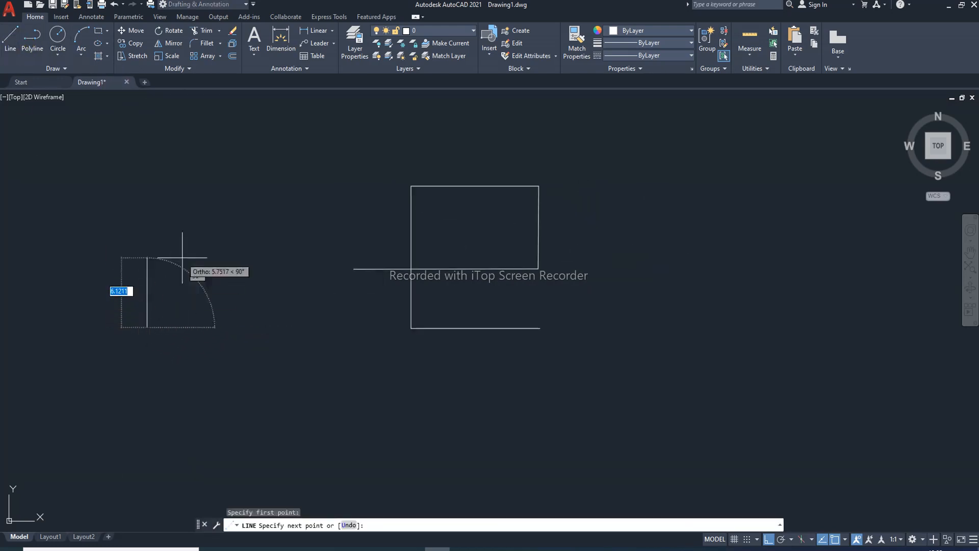
click(207, 190)
click(349, 209)
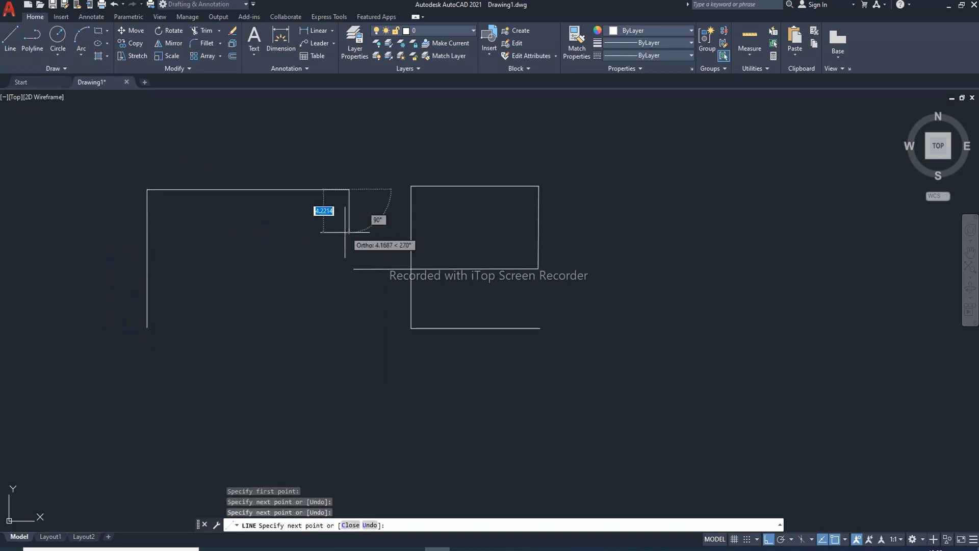
click(300, 342)
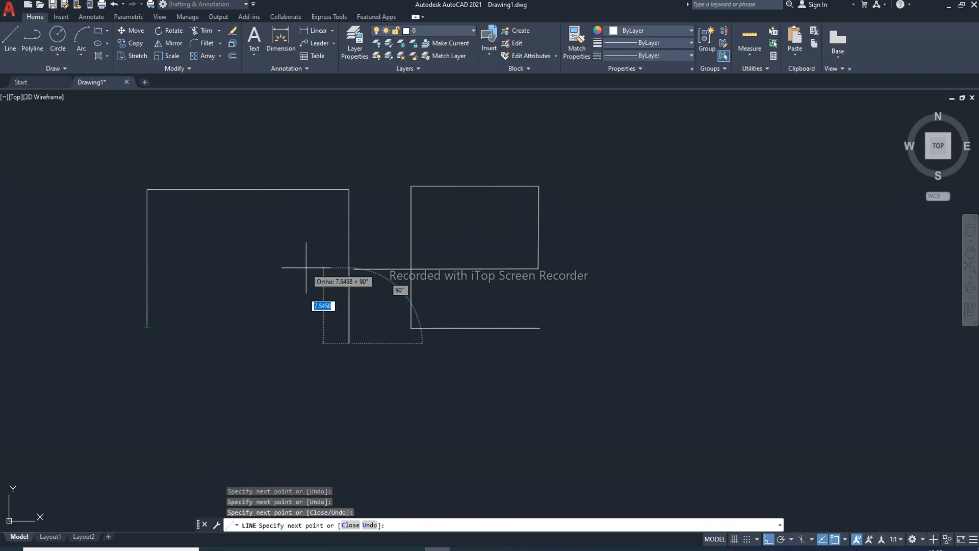
right_click(292, 317)
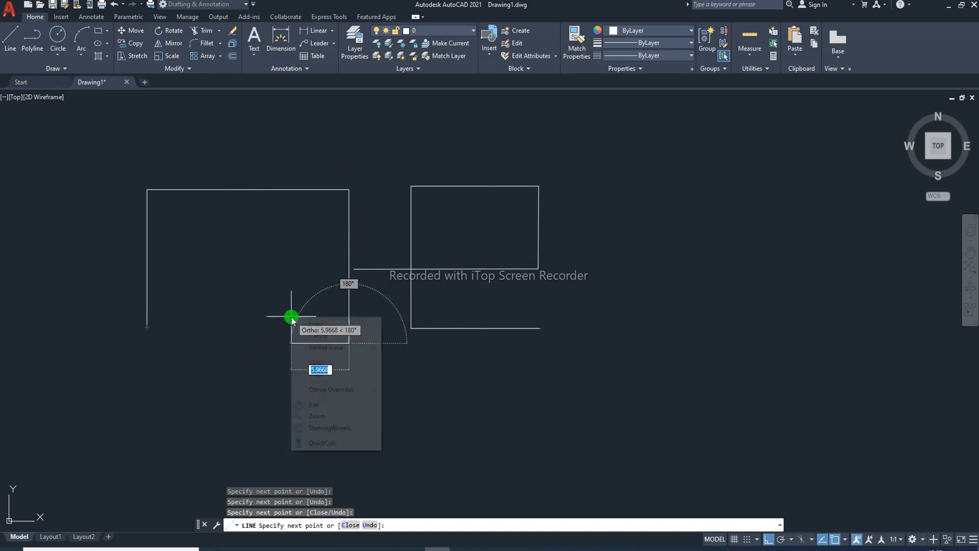
click(313, 324)
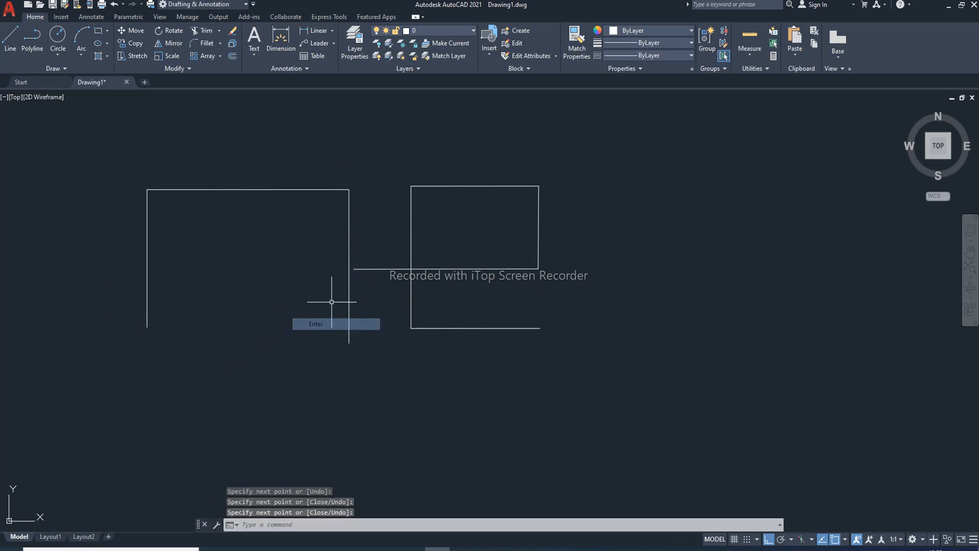
click(485, 269)
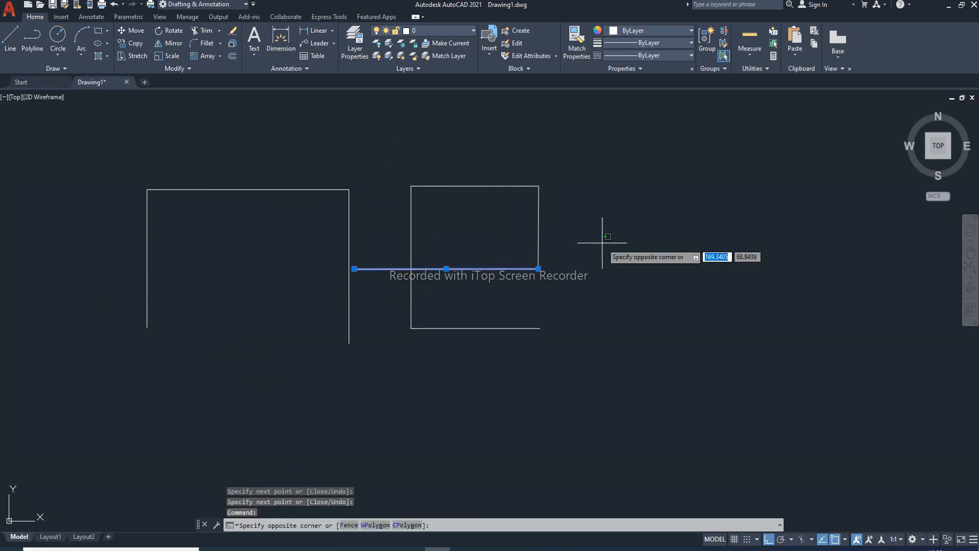
key(Escape)
key(Escape)
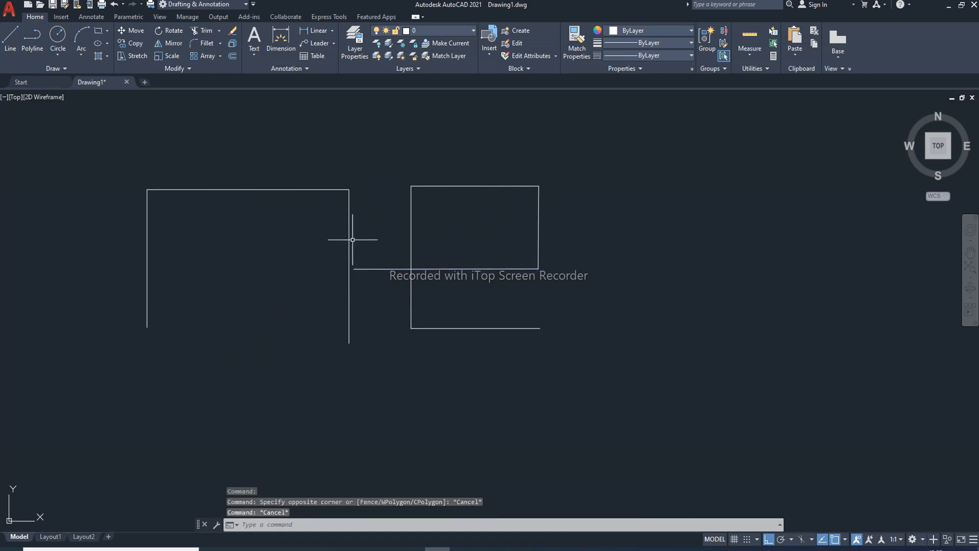
click(350, 256)
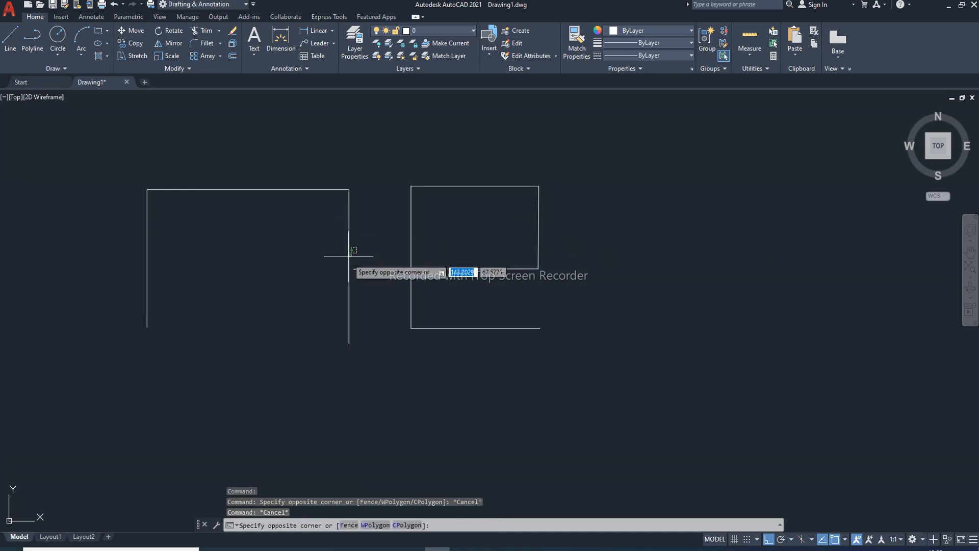
key(Escape)
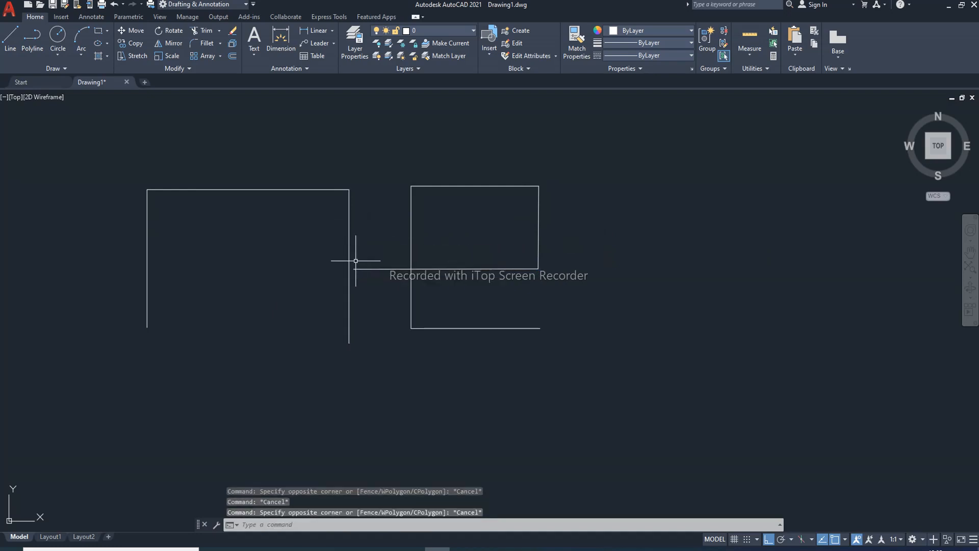
Shift the right vertical line of the left open shape leftward by its midpoint grip and delete it.
click(349, 255)
click(349, 265)
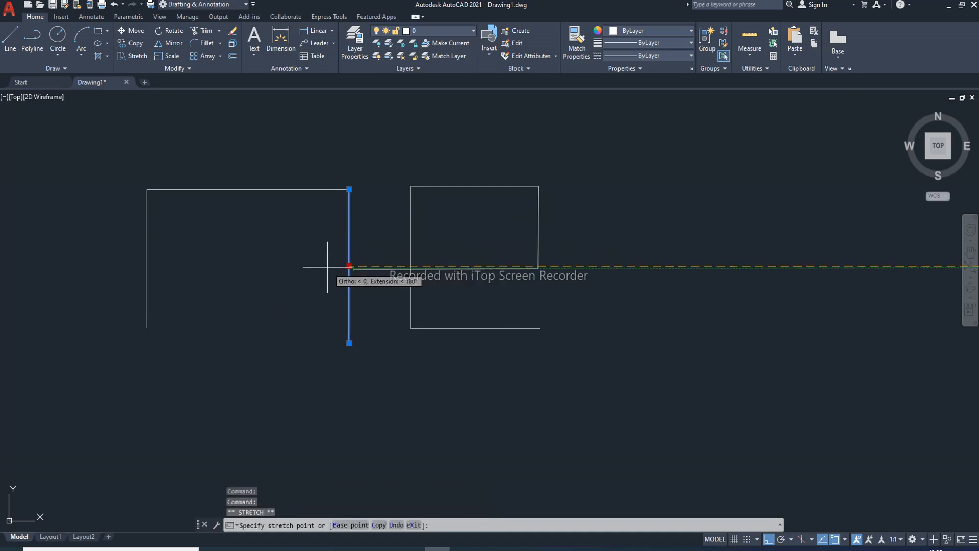
click(302, 272)
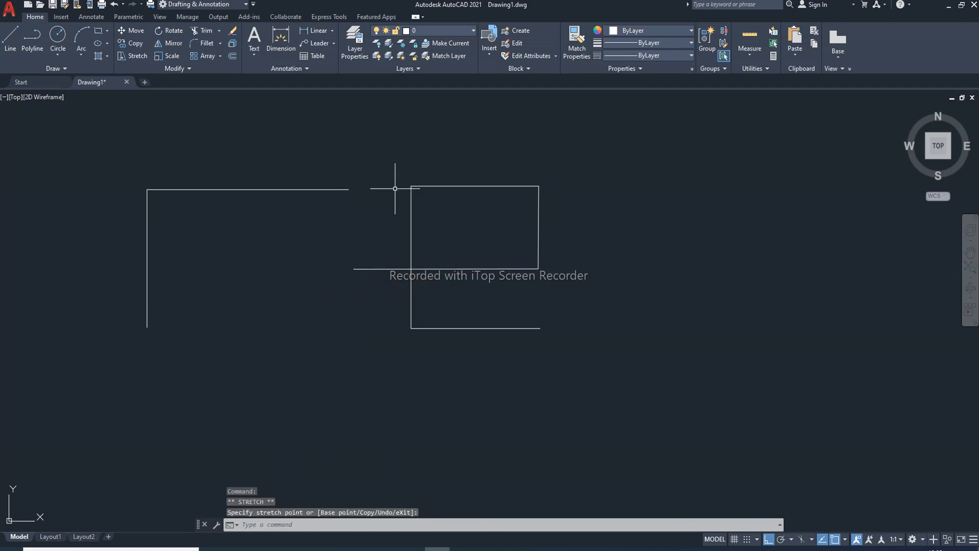
Start a line in the empty area right of the middle shape, running about 11.1 units down and 13.4 units right.
click(10, 41)
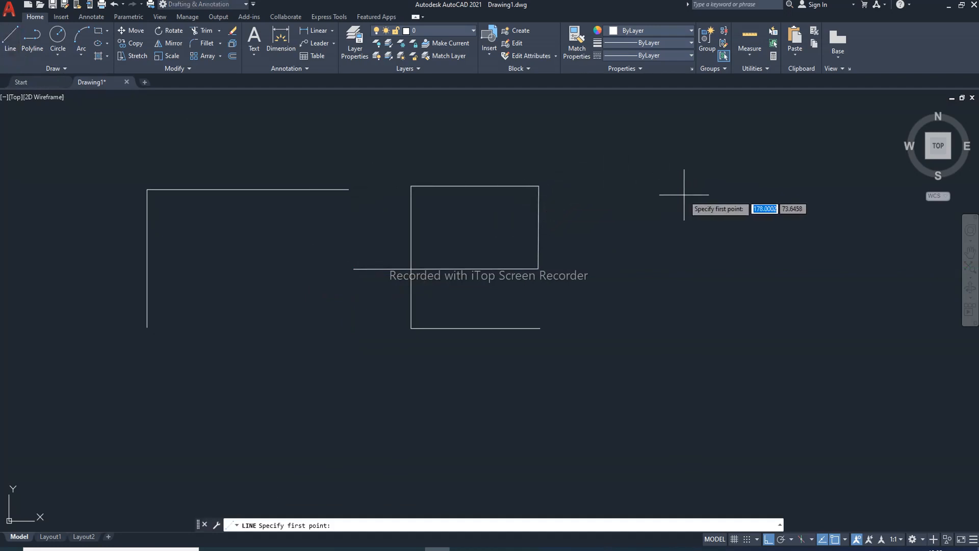
click(638, 196)
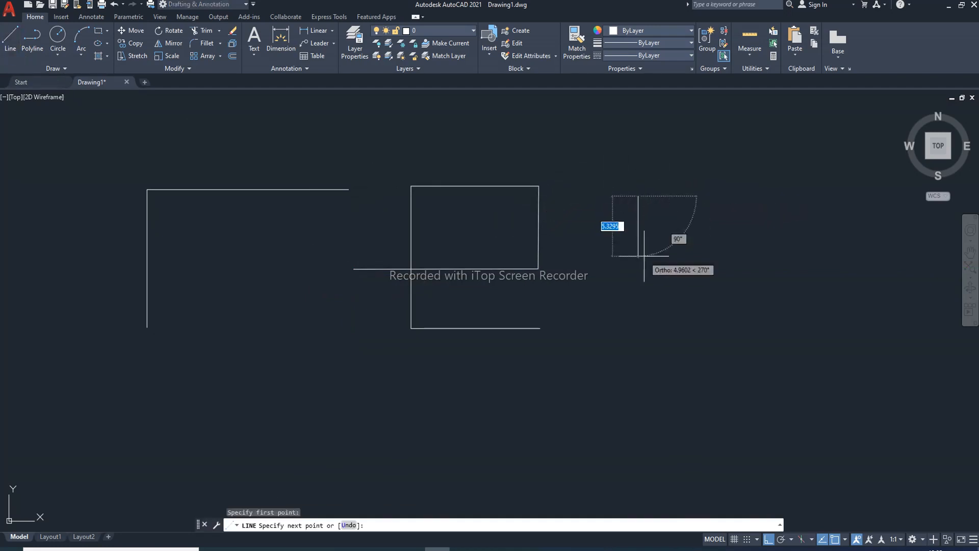
click(647, 308)
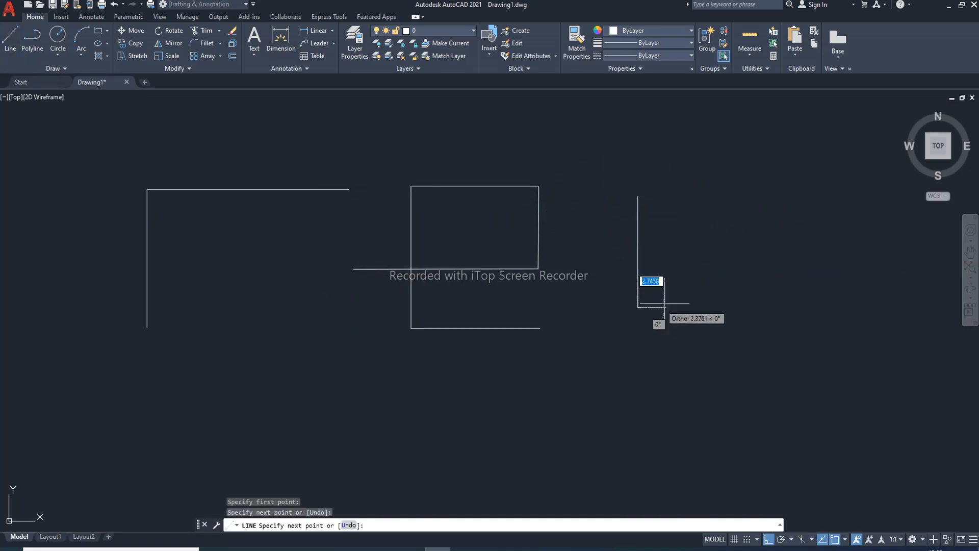
click(767, 280)
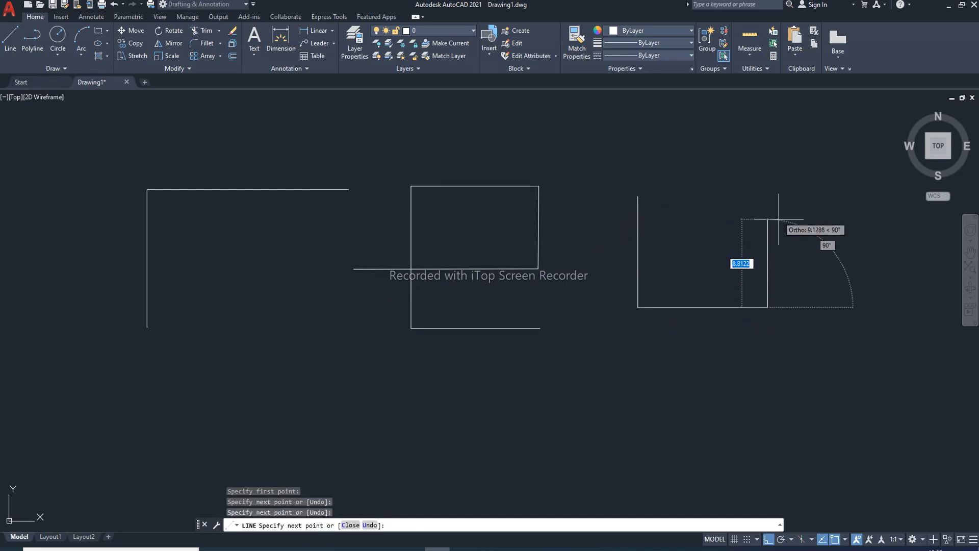
Turn on the grid display with the line still active, switching snap mode on and back off.
click(750, 542)
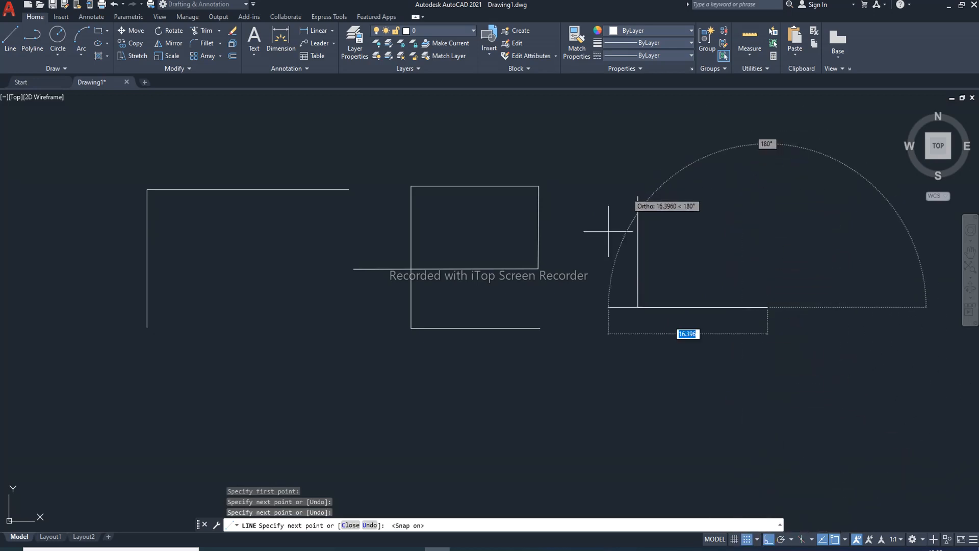
click(706, 231)
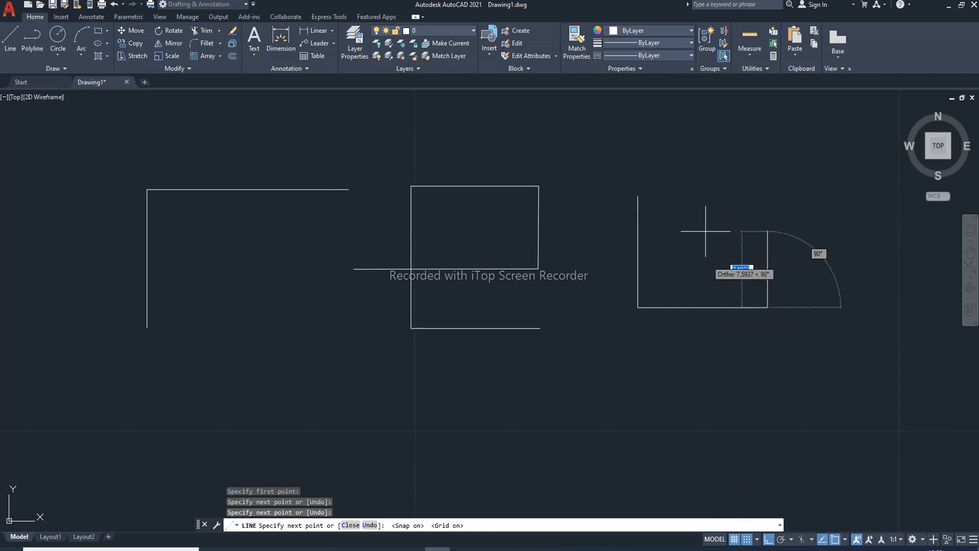
click(750, 542)
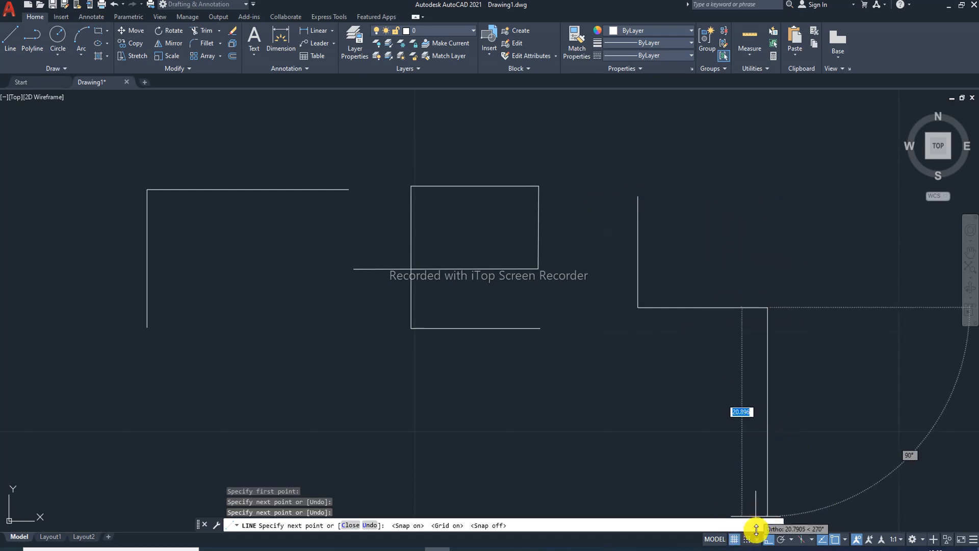
click(758, 542)
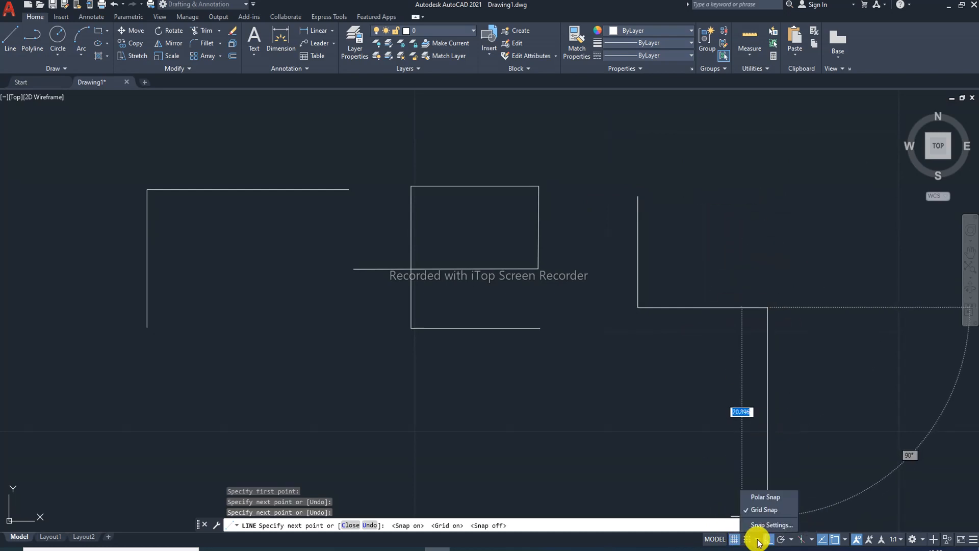
click(818, 510)
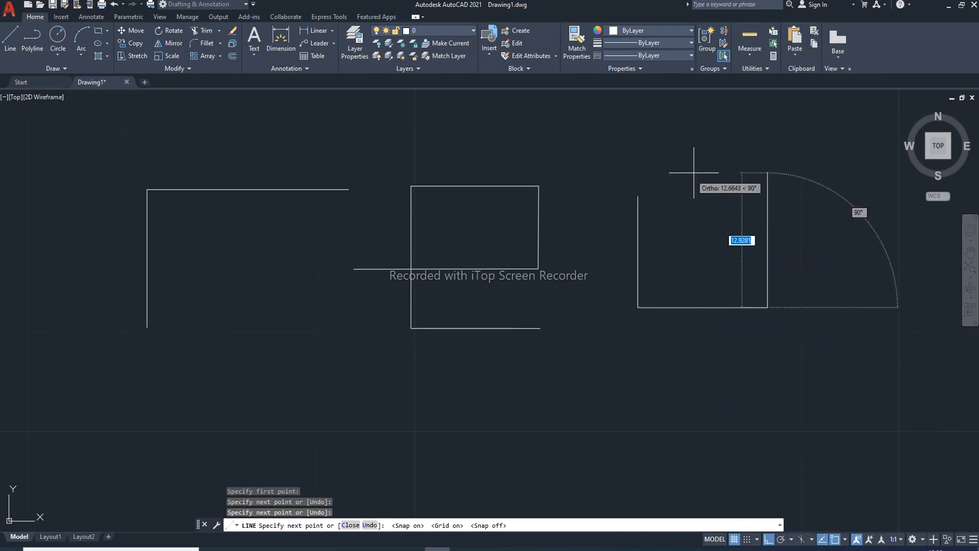
Continue the line about 12.2 units straight up to form an open-topped U shape, and end the Line command.
click(757, 185)
right_click(695, 222)
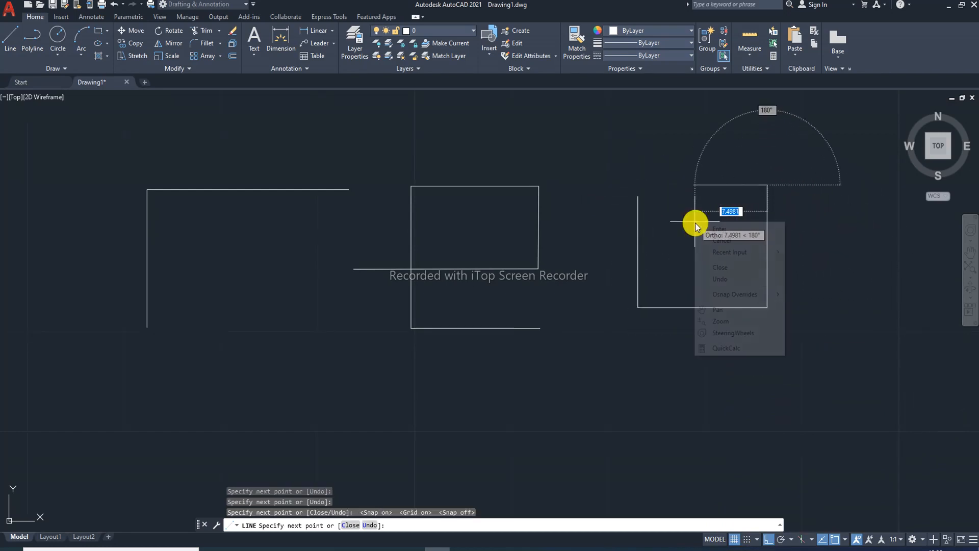
click(734, 230)
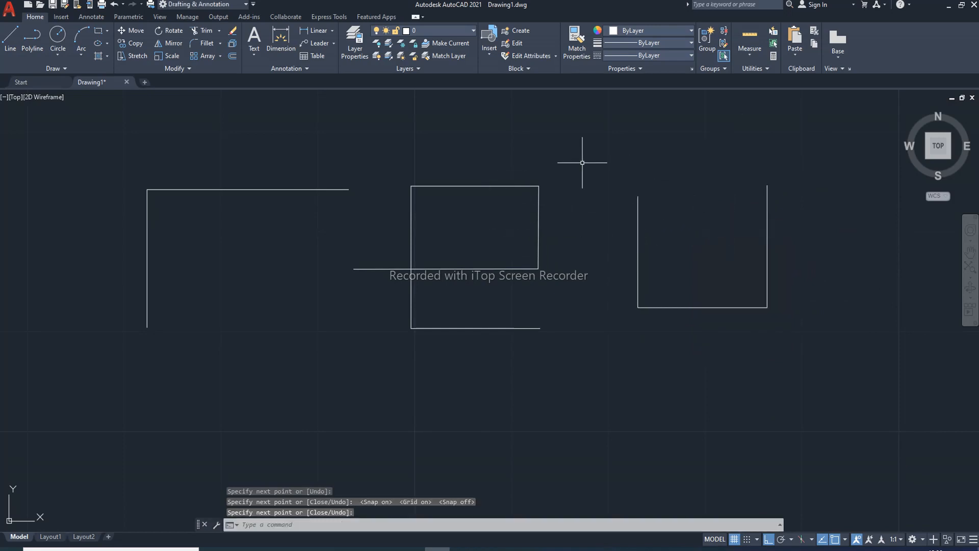
Add a linear dimension above the horizontal line of the left L-shaped figure.
scroll(582, 163, up, 1)
scroll(586, 157, down, 4)
scroll(589, 174, up, 2)
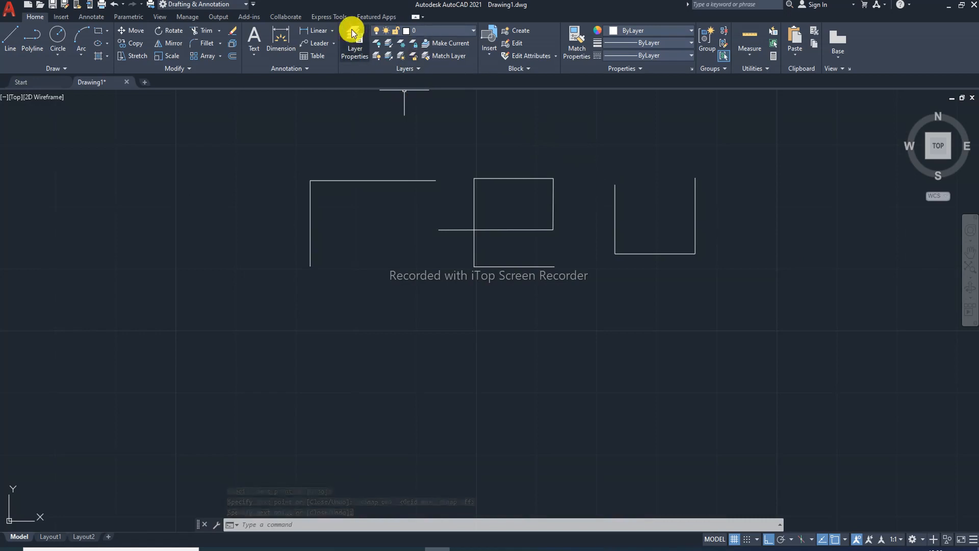
click(335, 30)
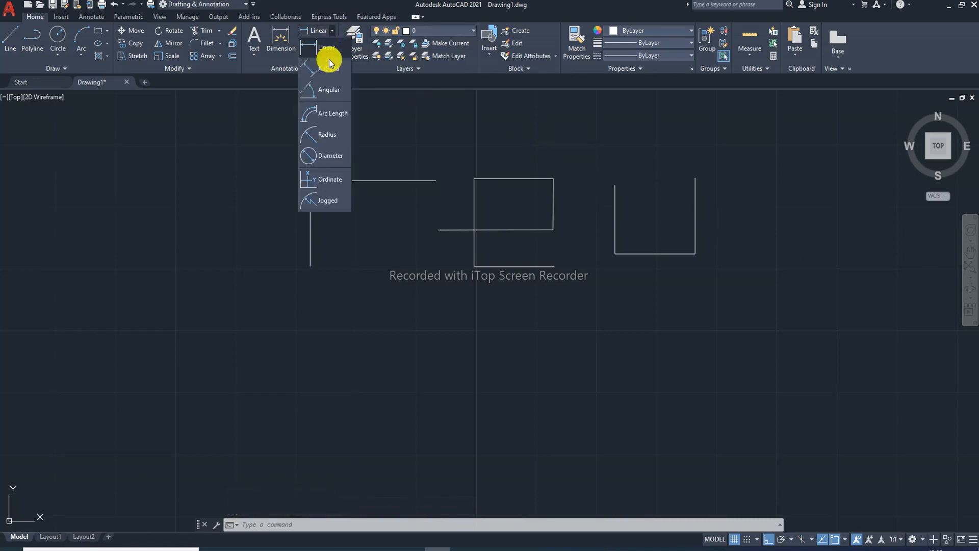
click(332, 50)
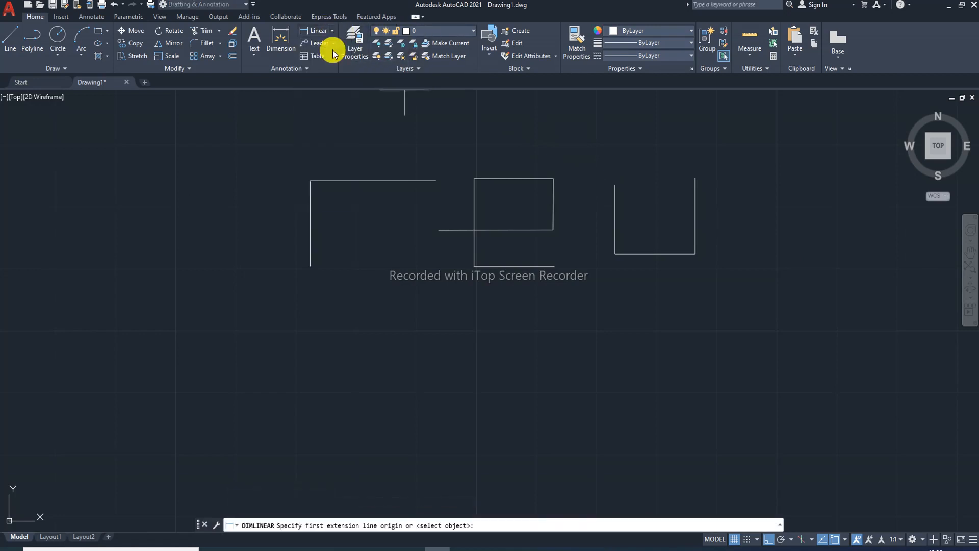
click(310, 180)
click(436, 180)
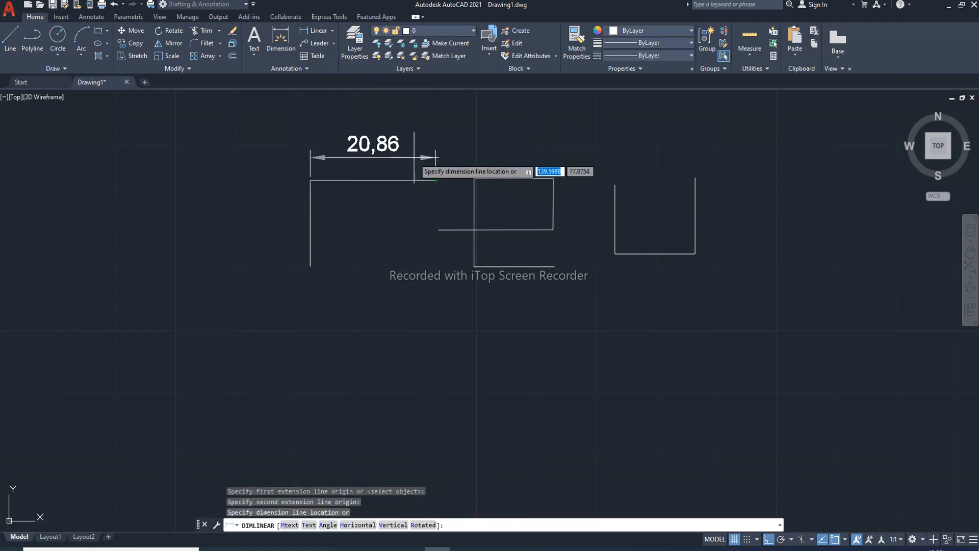
click(388, 157)
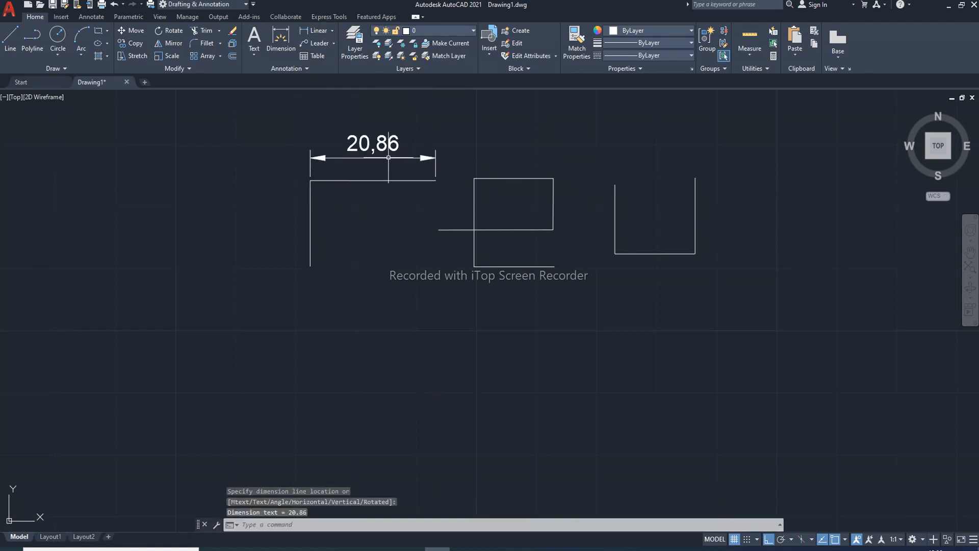
Add a linear dimension to the left of the L-shaped figure's vertical line.
click(331, 30)
click(327, 48)
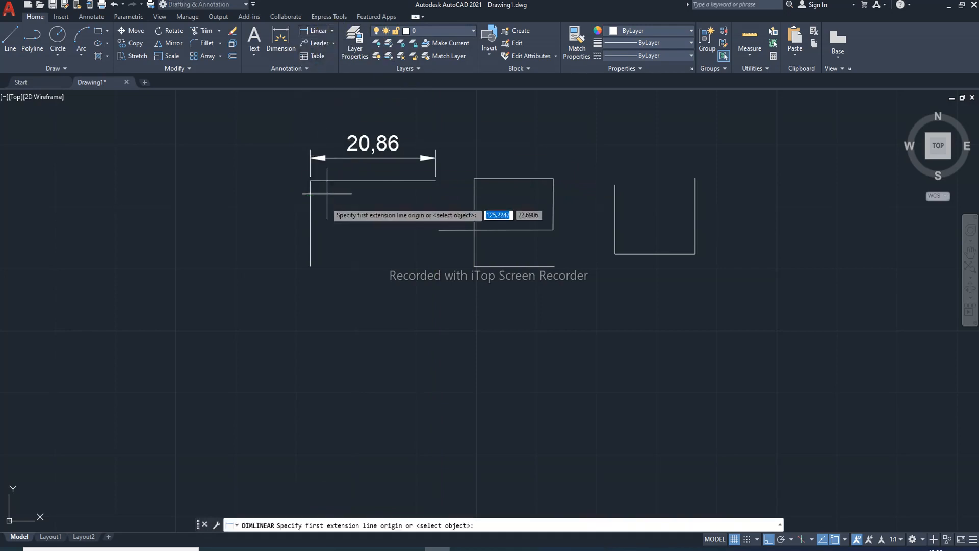
click(310, 180)
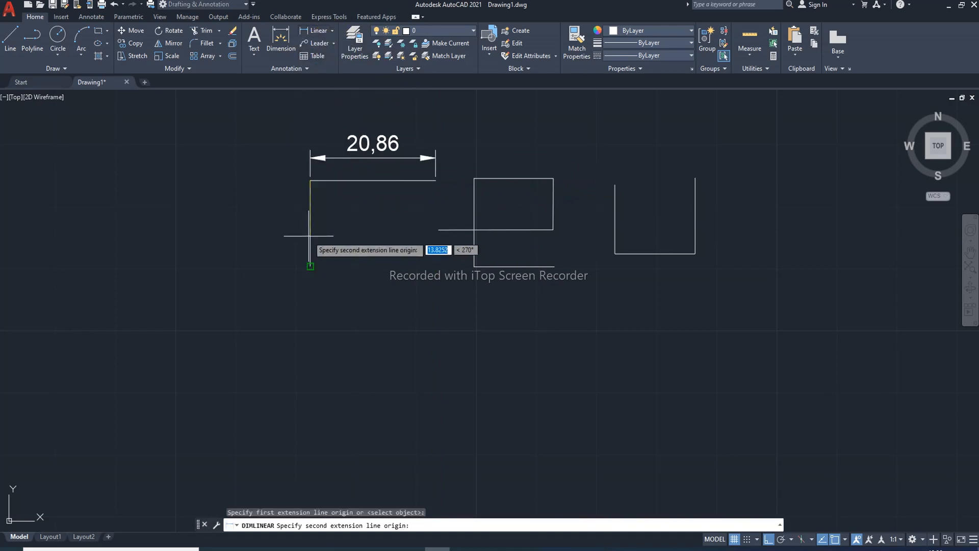
click(310, 266)
click(293, 263)
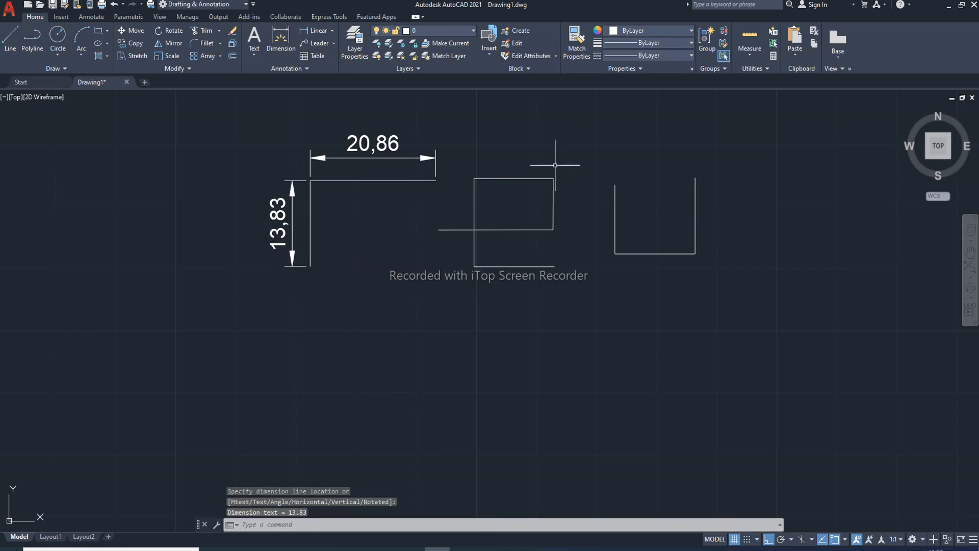
Add linear dimensions to both vertical sides of the U shape, placing each outside the figure.
click(320, 34)
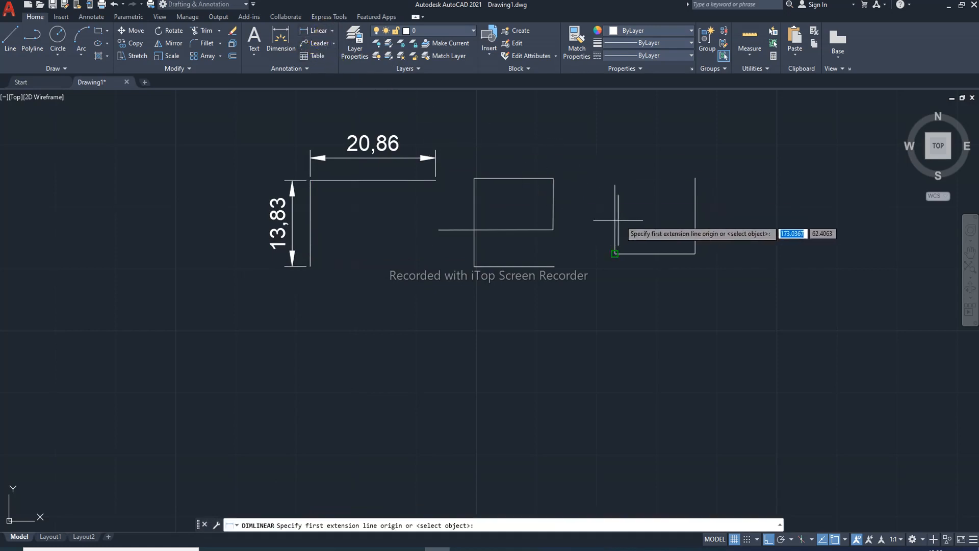
click(695, 178)
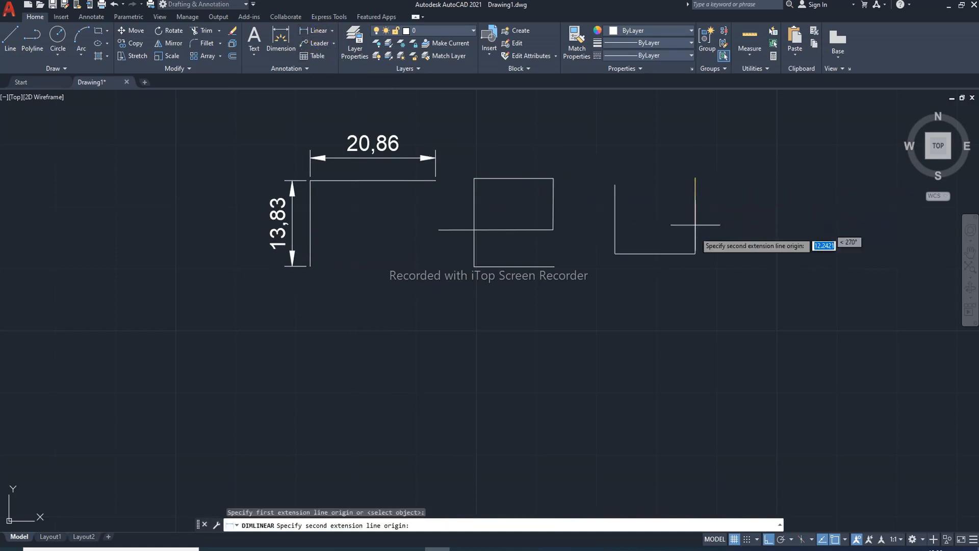
click(695, 254)
click(719, 250)
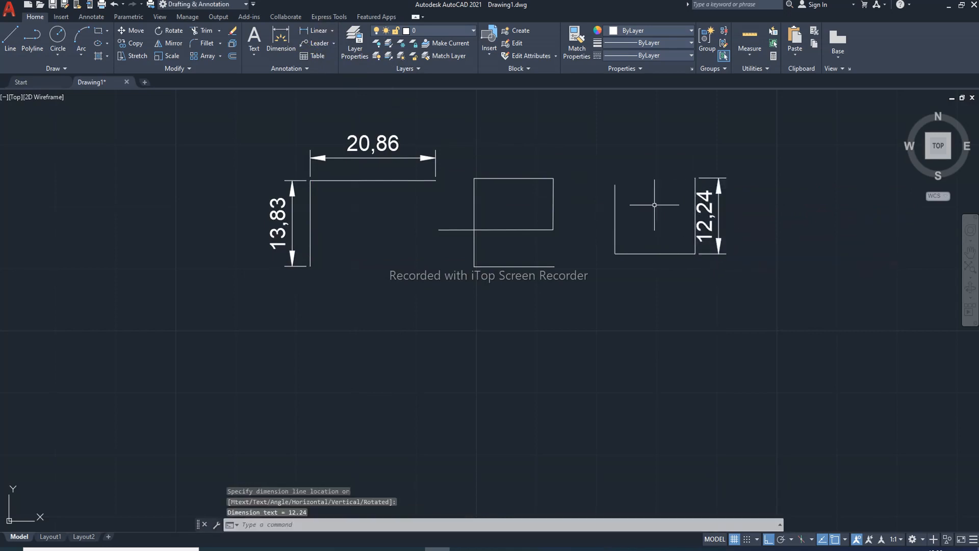
click(322, 31)
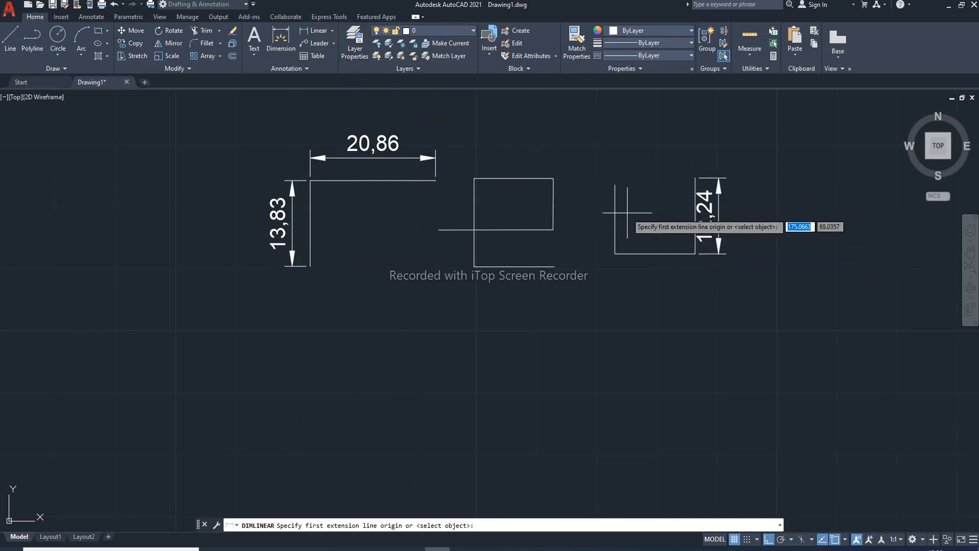
click(615, 184)
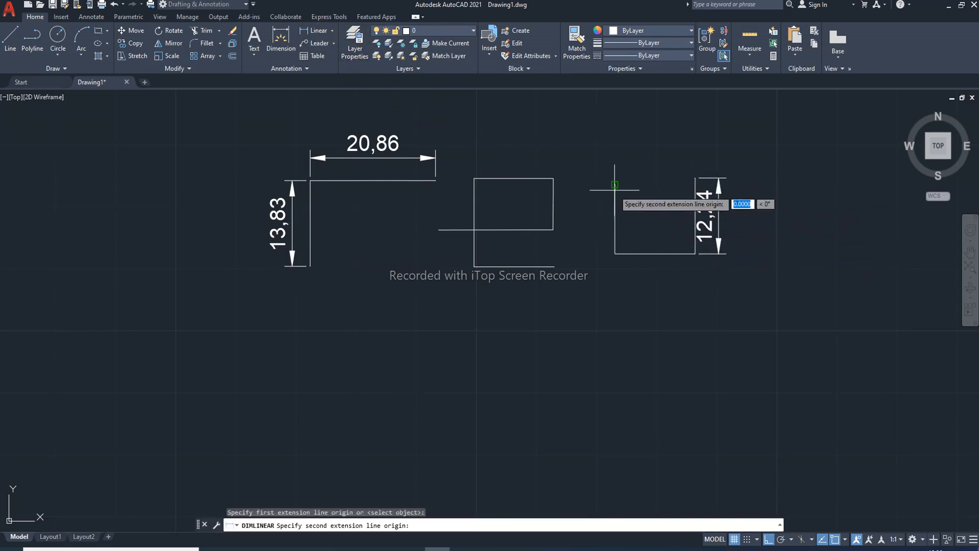
click(615, 253)
click(601, 253)
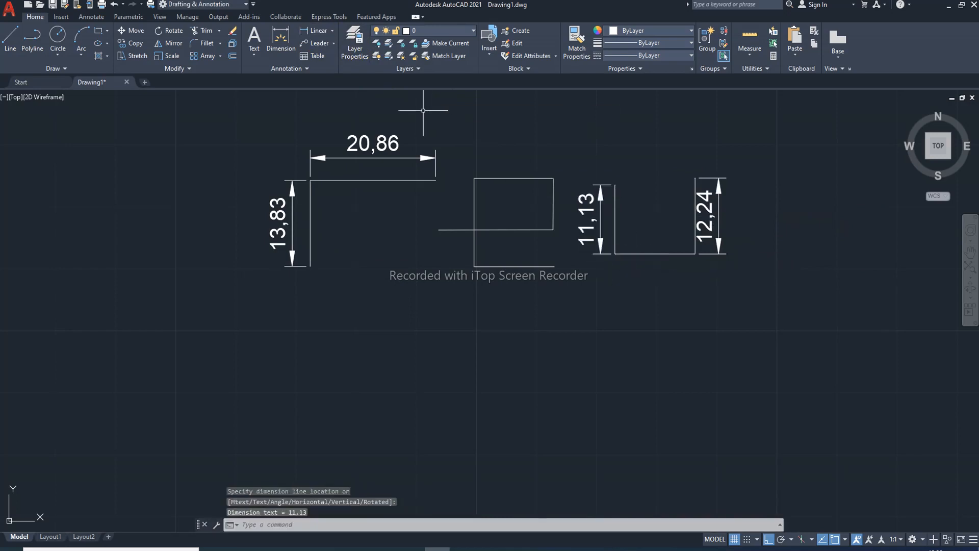
Add a linear dimension below the bottom line of the U shape.
click(319, 31)
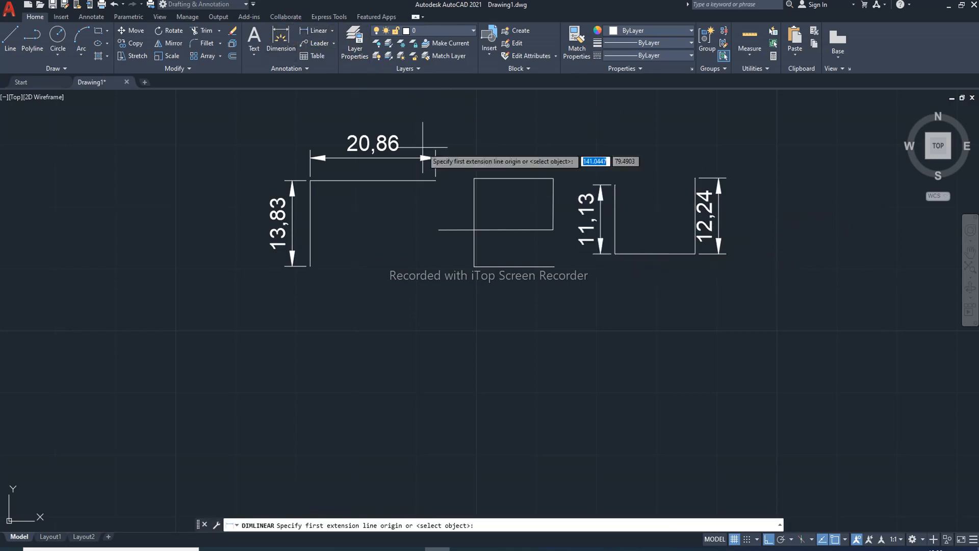
click(615, 254)
click(695, 253)
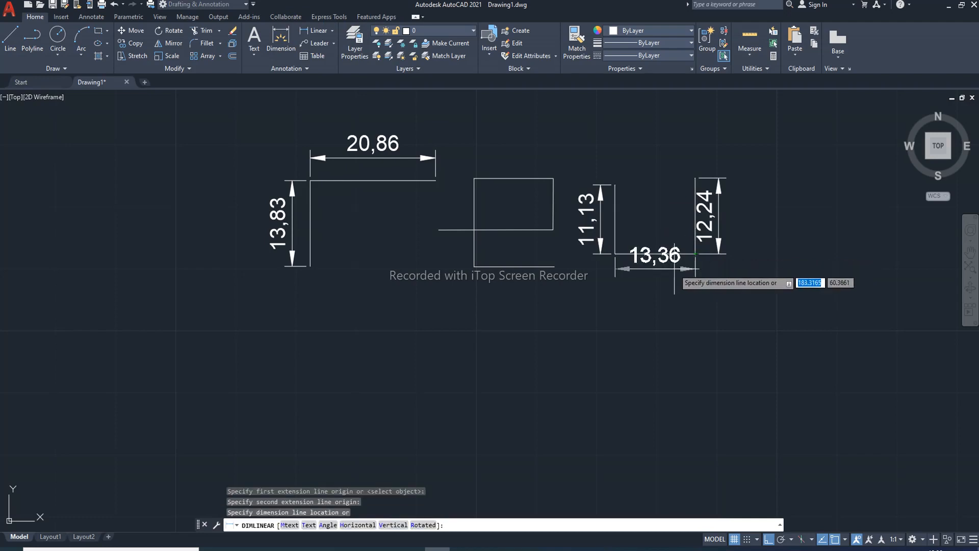
click(673, 278)
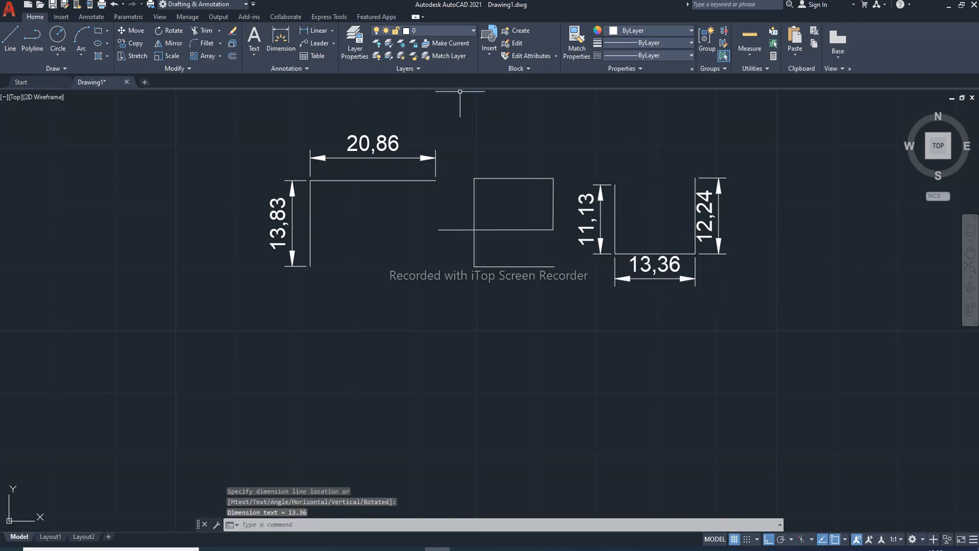
Add linear dimensions above the top line and below the bottom line of the middle shape.
click(322, 32)
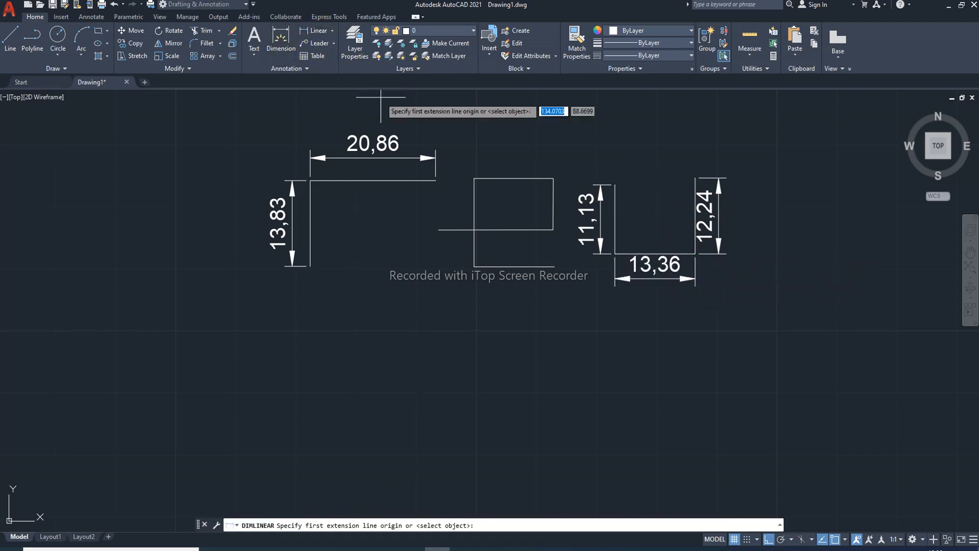
click(475, 178)
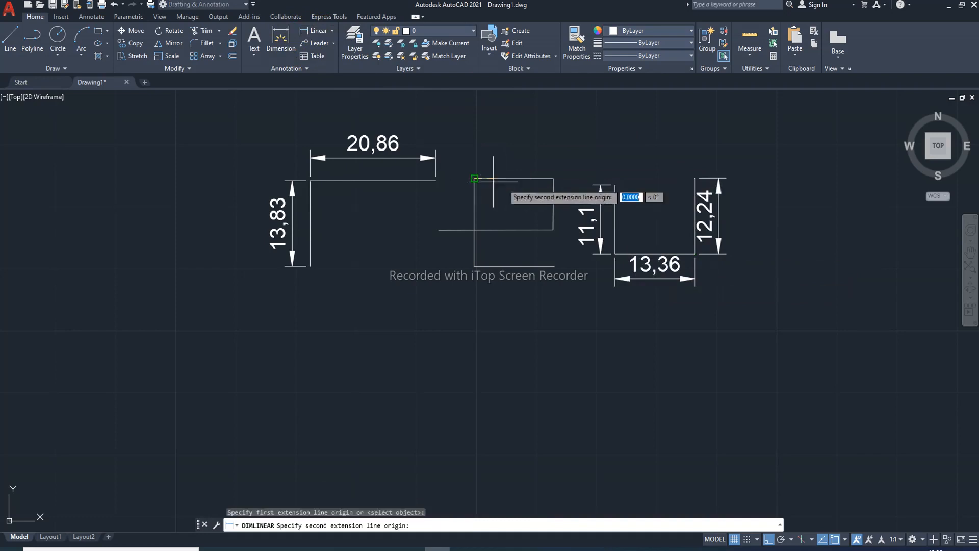
click(553, 178)
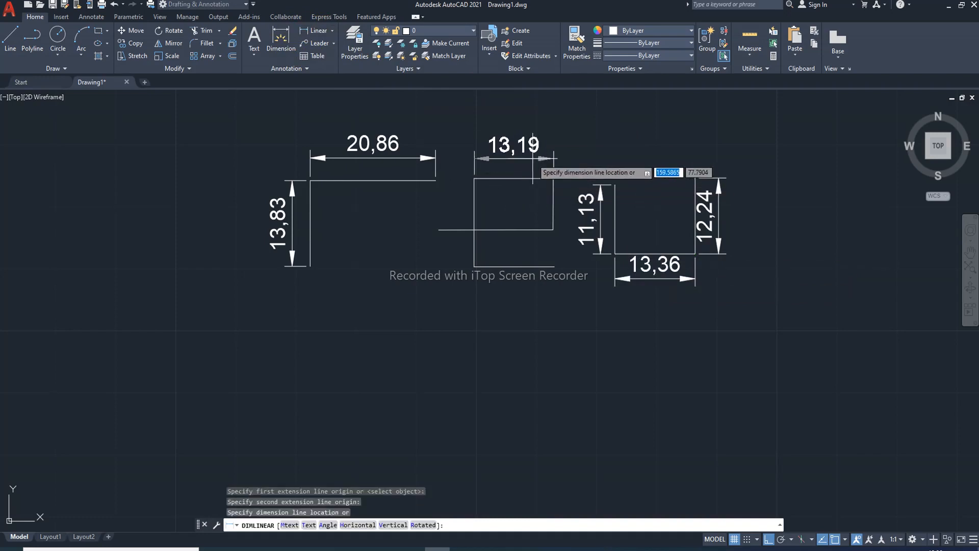
click(540, 159)
click(333, 34)
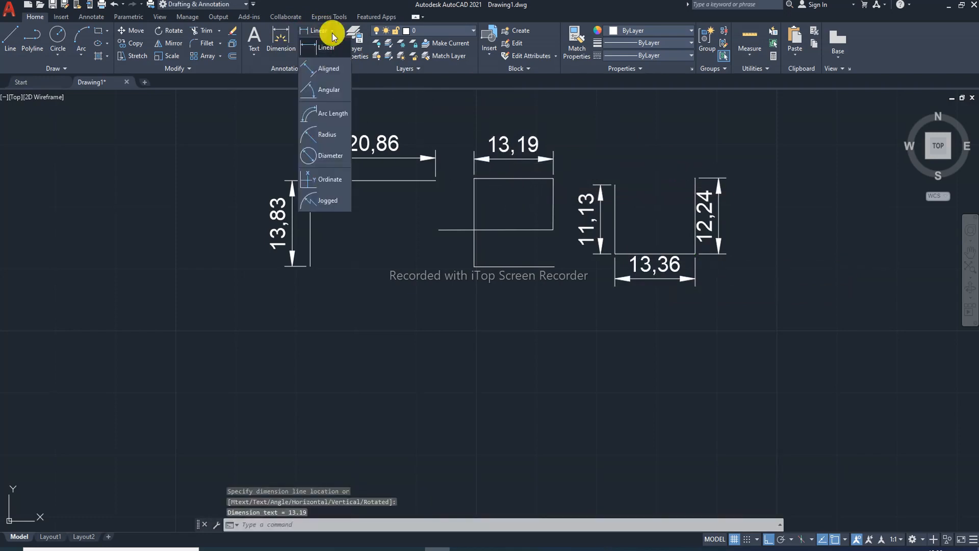
click(323, 38)
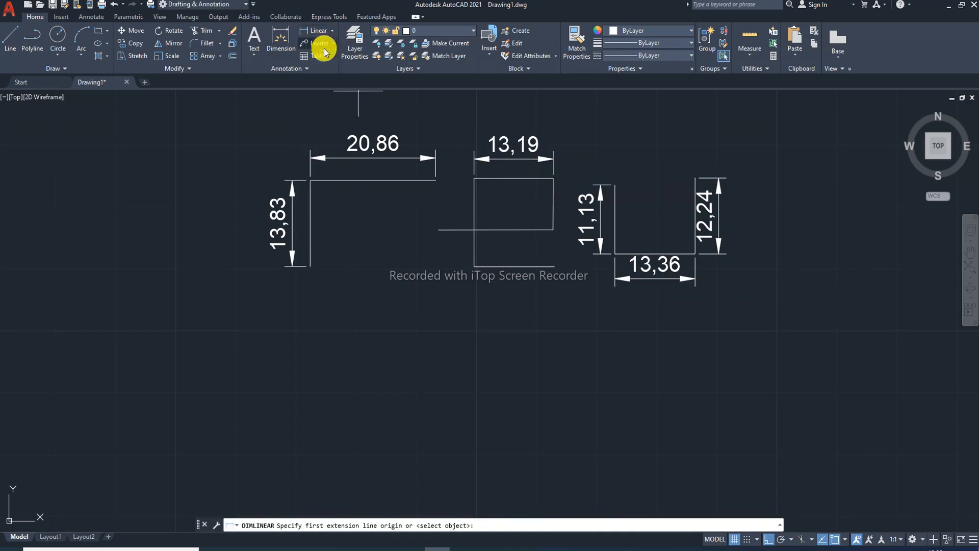
click(475, 266)
click(554, 266)
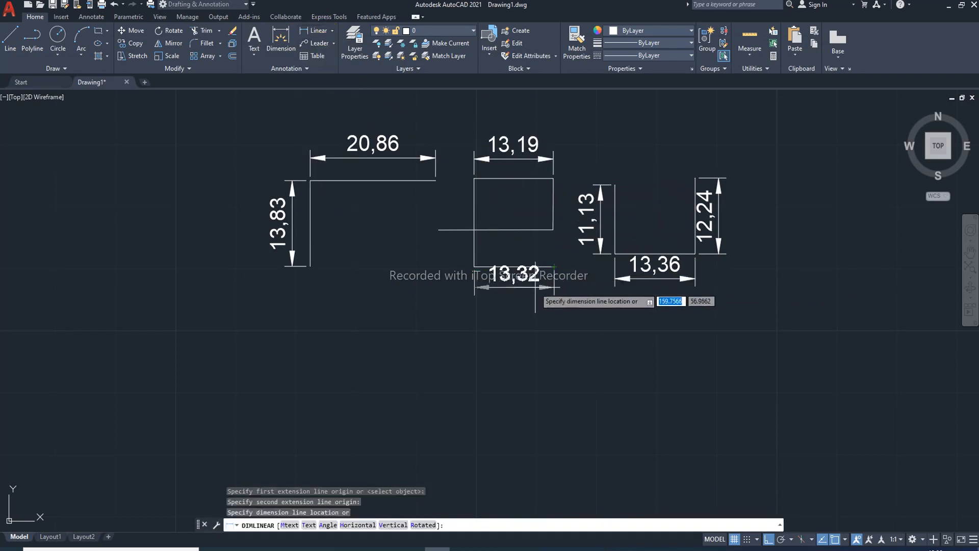
click(539, 292)
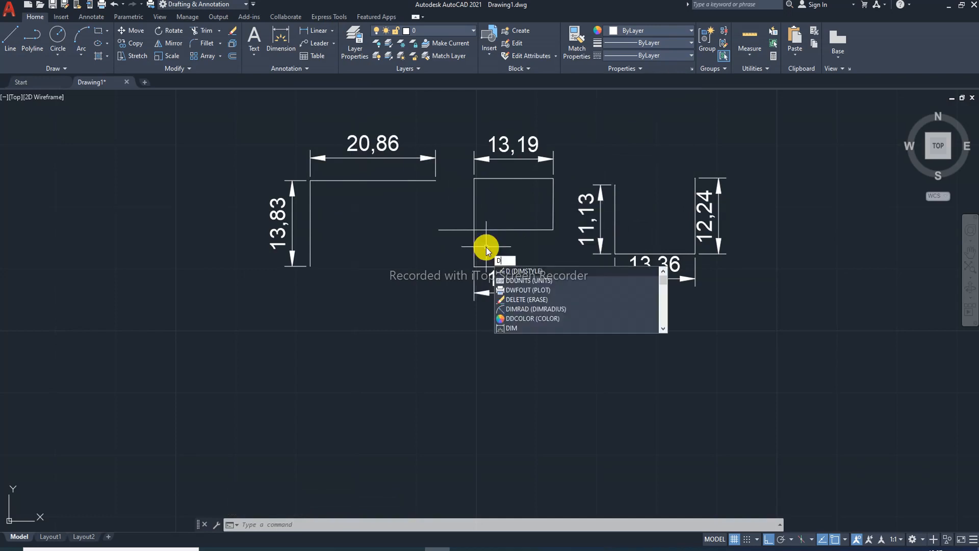
Modify the ISO-25 dimension style so that the linear dimension precision is 0.0.
key(Return)
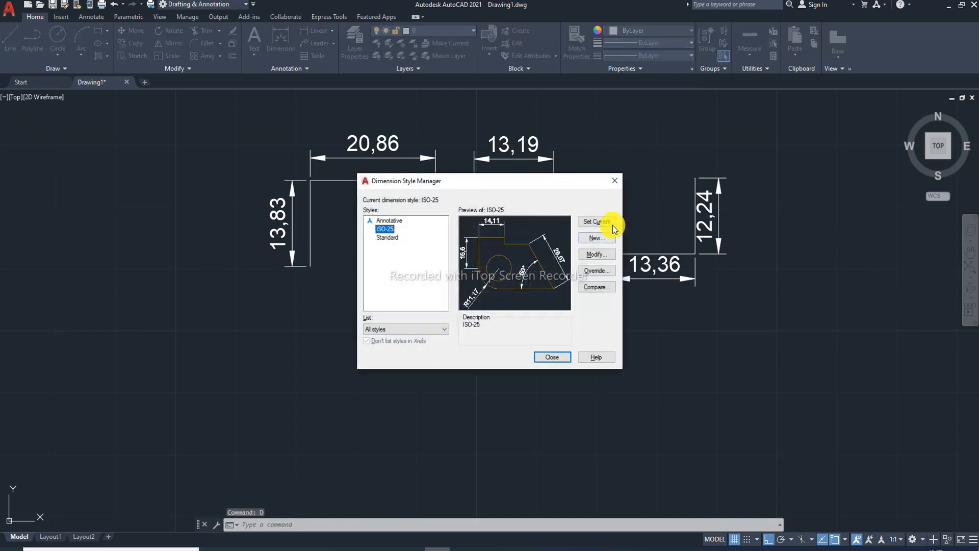
click(601, 254)
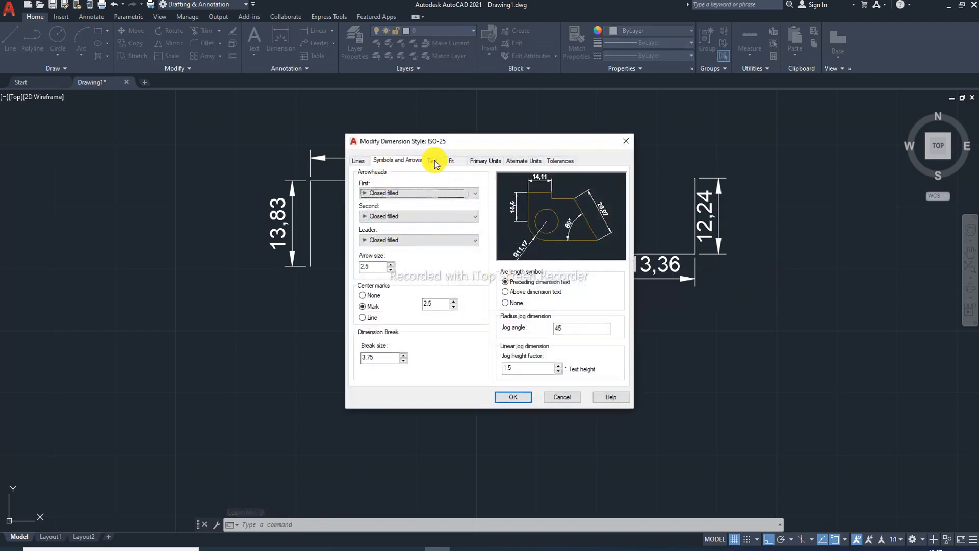
click(434, 162)
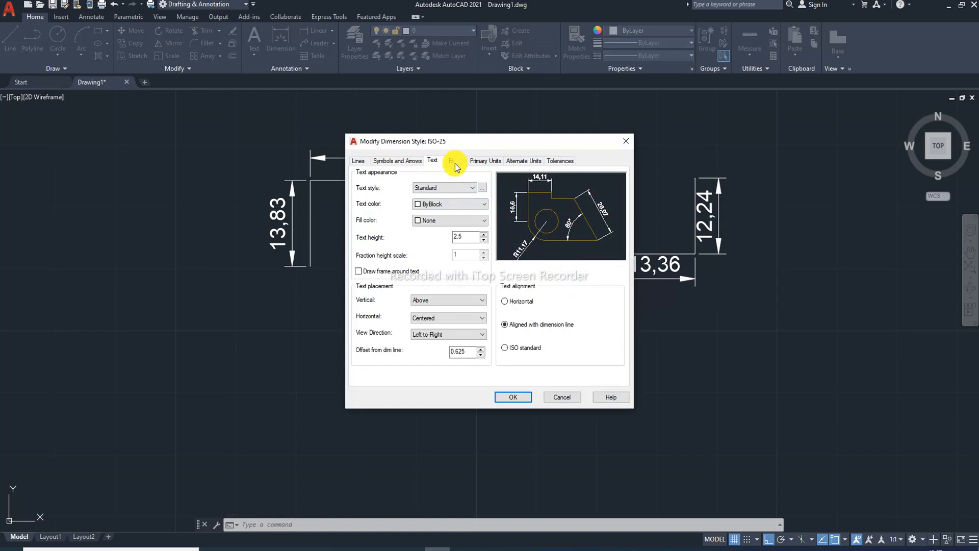
click(451, 161)
click(488, 165)
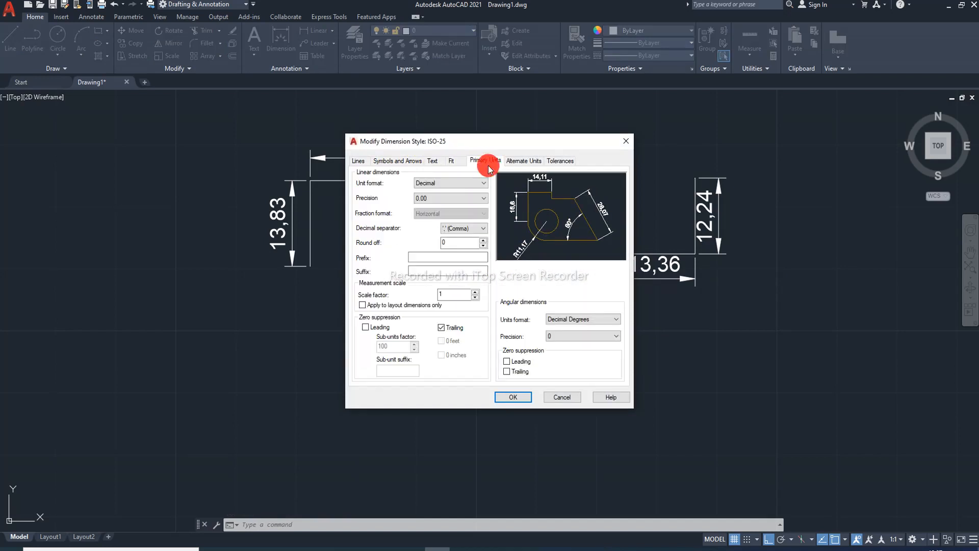
click(440, 199)
click(435, 215)
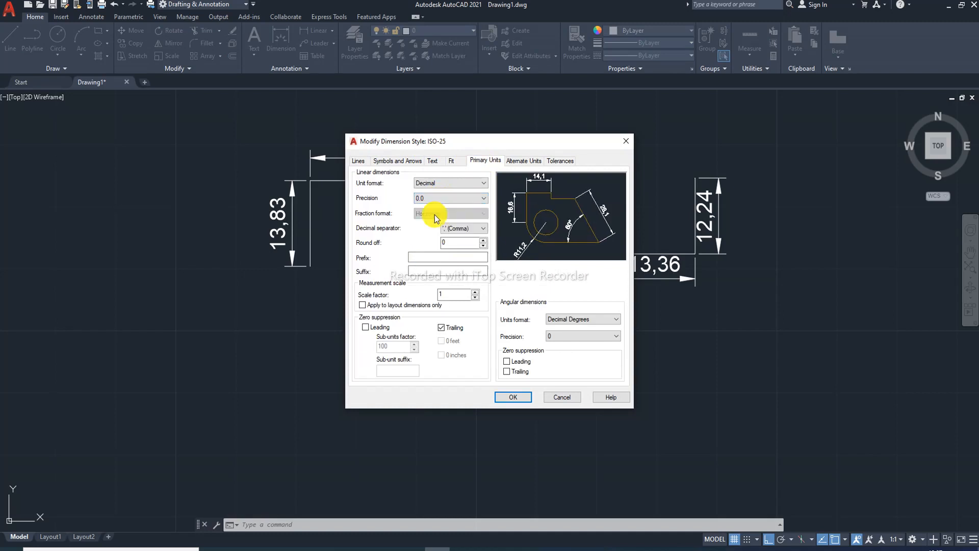
Set the ISO-25 dimension text color to Red and the text height to 2.
click(434, 161)
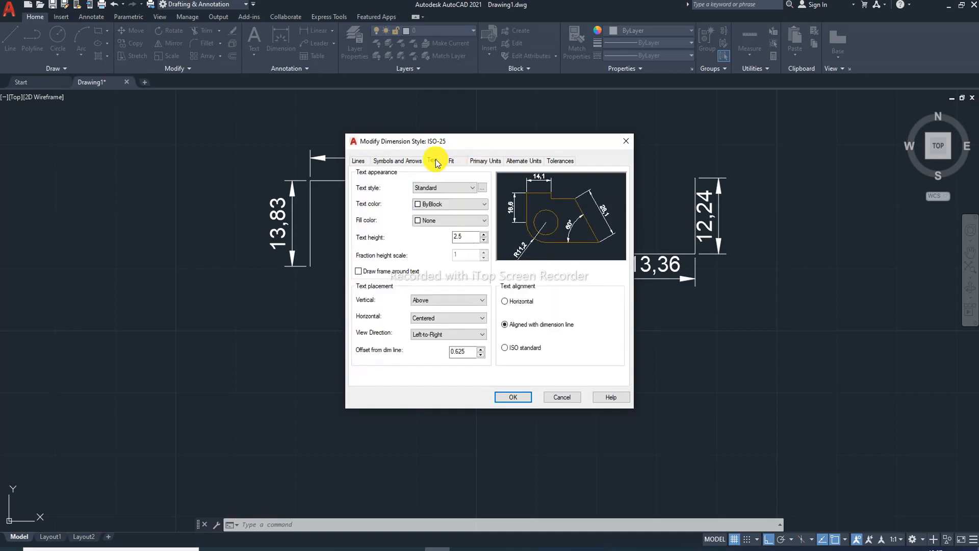
click(436, 205)
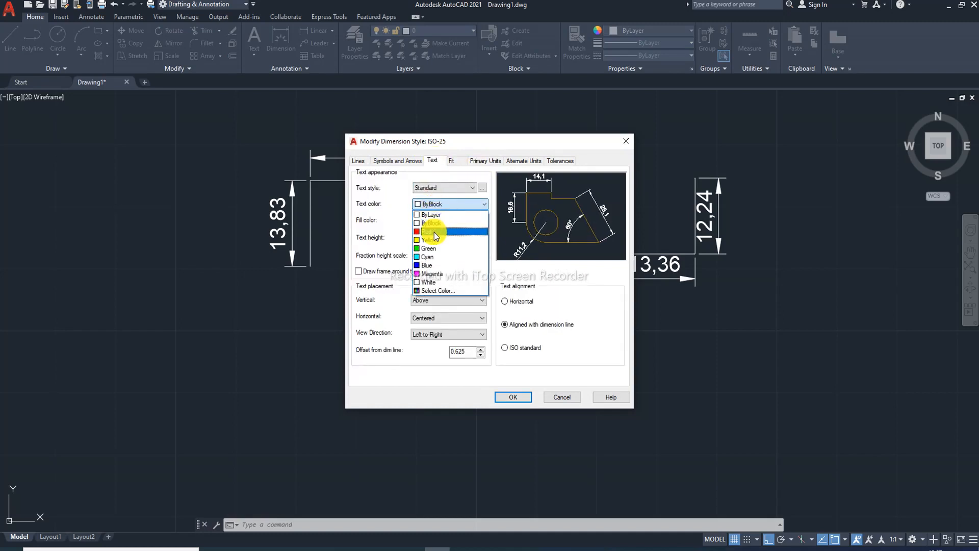
click(433, 231)
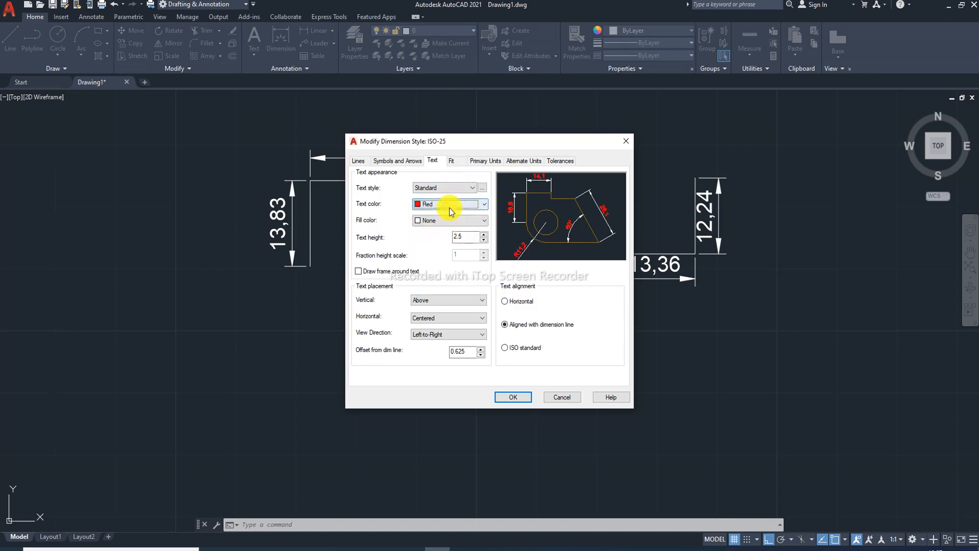
drag(461, 240, 448, 236)
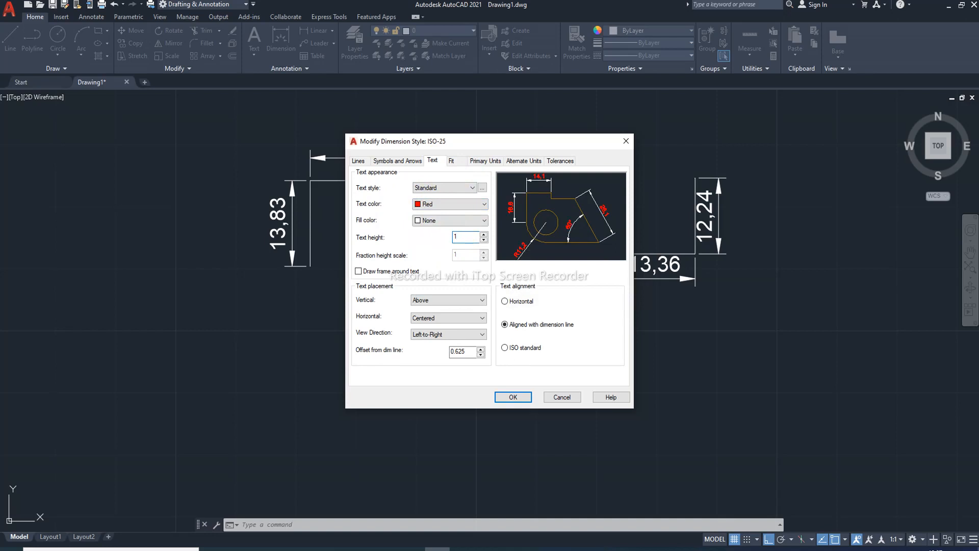
text(1)
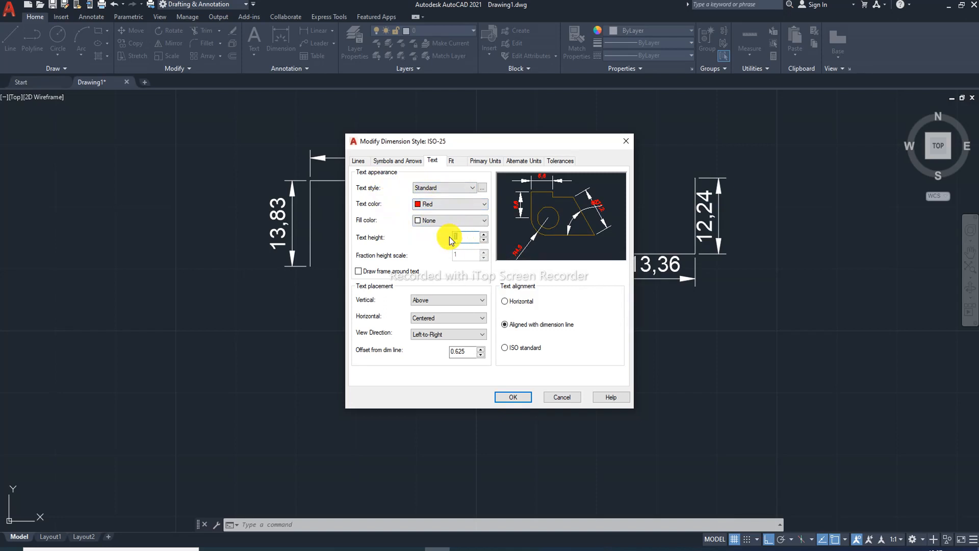
text(2)
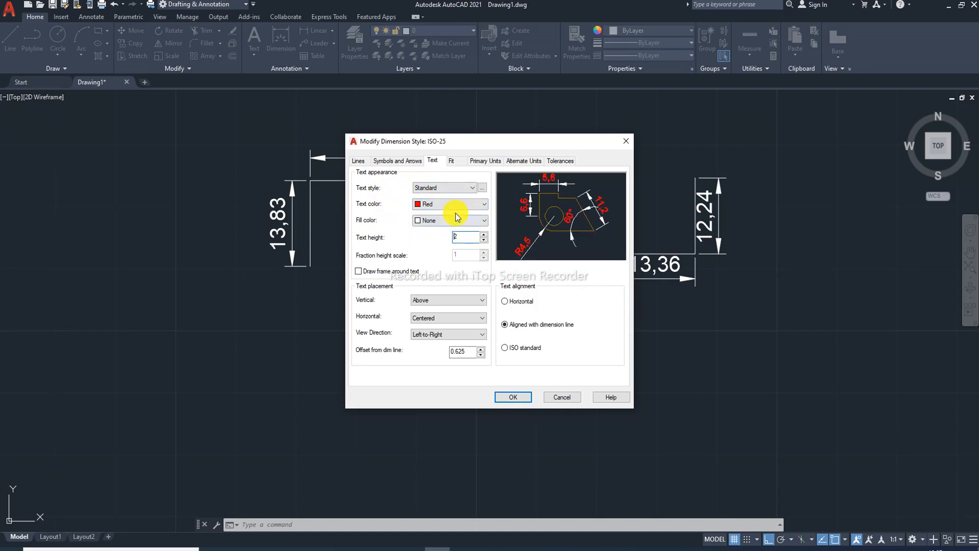
Set the ISO-25 arrow size and center mark size to 1, and apply the style changes.
click(358, 161)
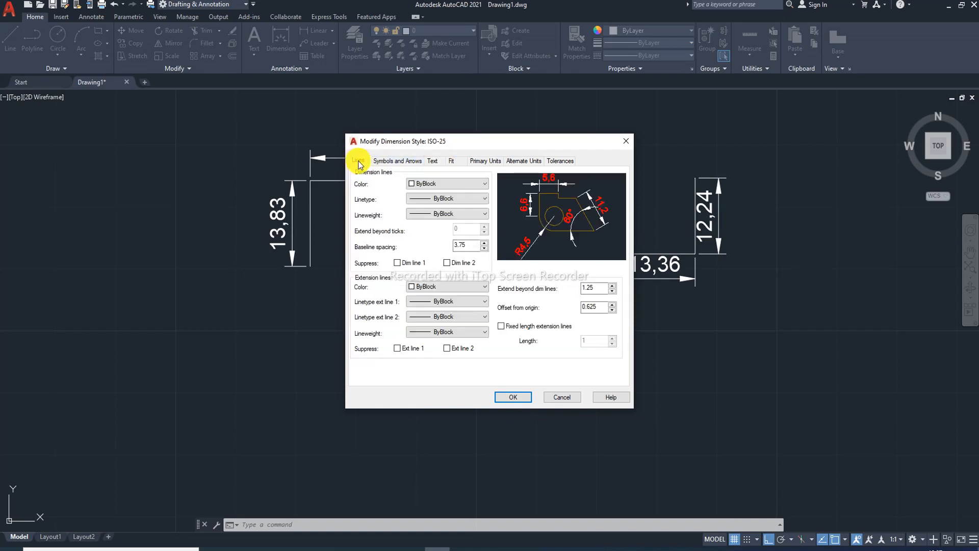
click(388, 162)
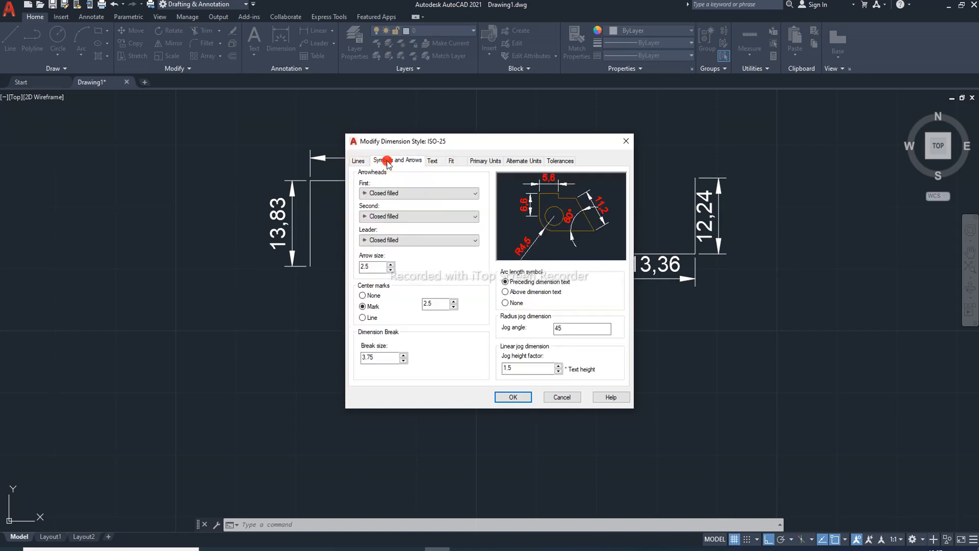
click(381, 268)
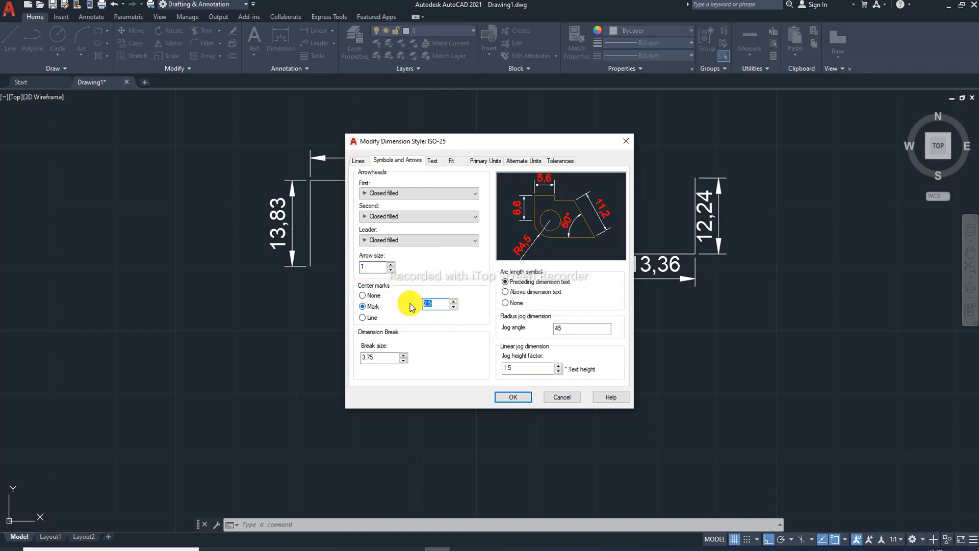
text(1)
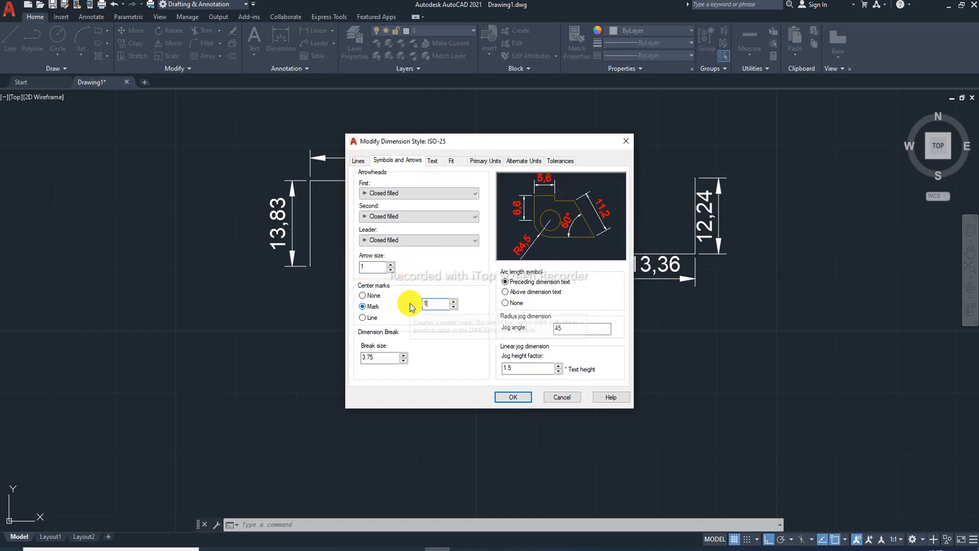
click(511, 397)
click(550, 357)
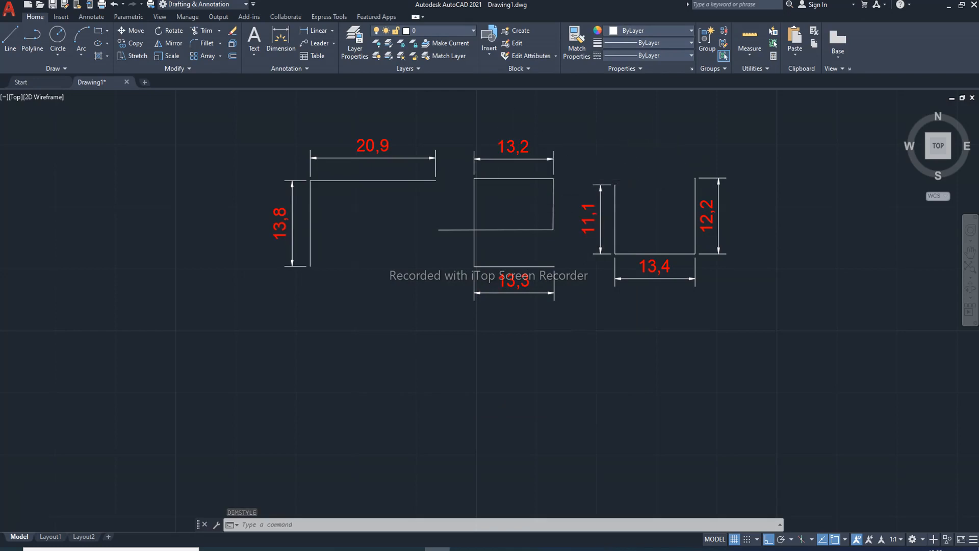
Check the command list in the Lecture-05 PDF and return to the AutoCAD drawing.
scroll(606, 179, up, 2)
scroll(606, 179, down, 4)
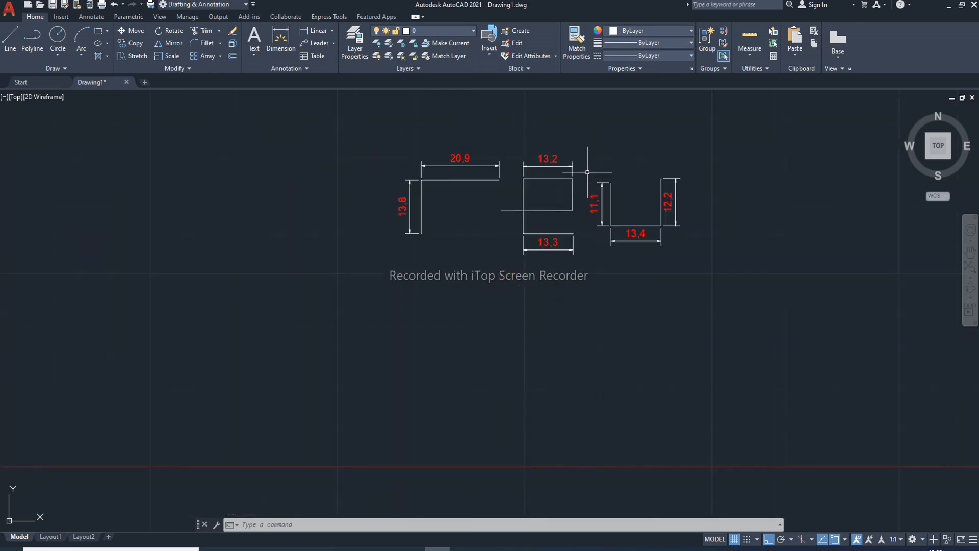
scroll(587, 172, up, 2)
scroll(500, 183, down, 2)
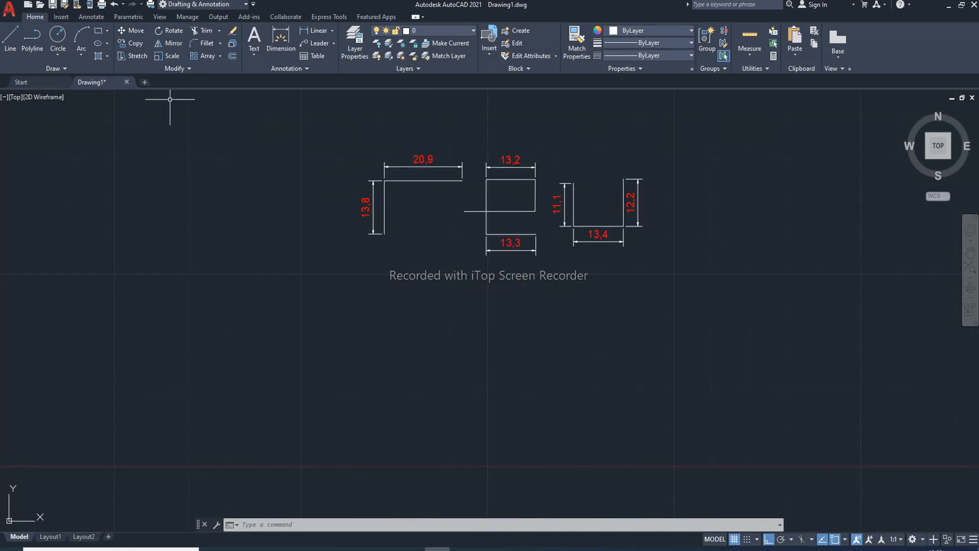
click(261, 549)
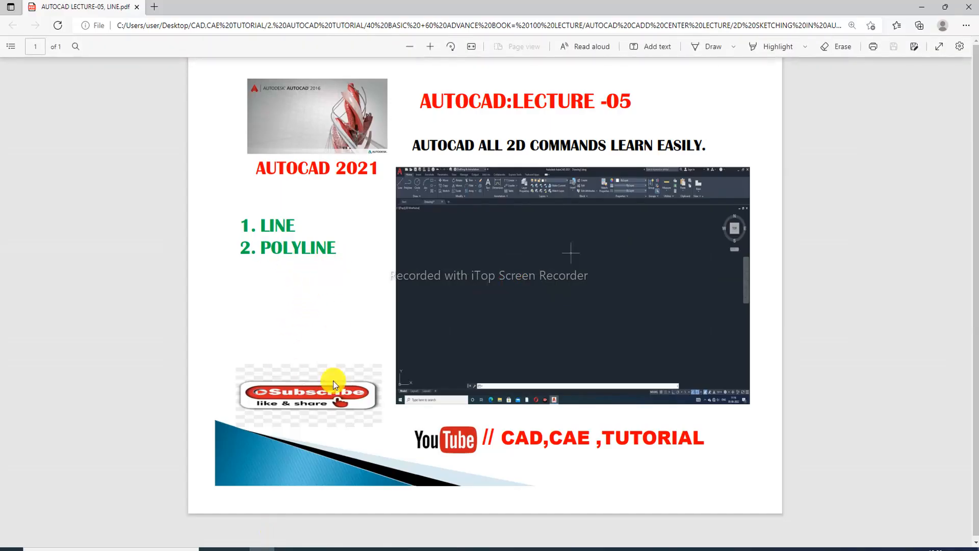
click(278, 549)
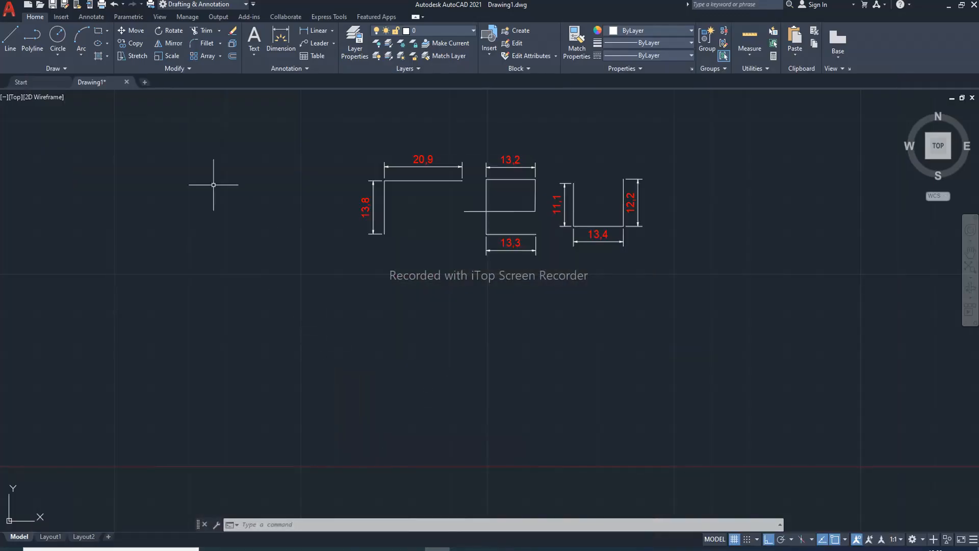
Draw a triangle with the Polyline command below the L-shaped figure, with Ortho off and a horizontal base.
click(31, 46)
click(170, 399)
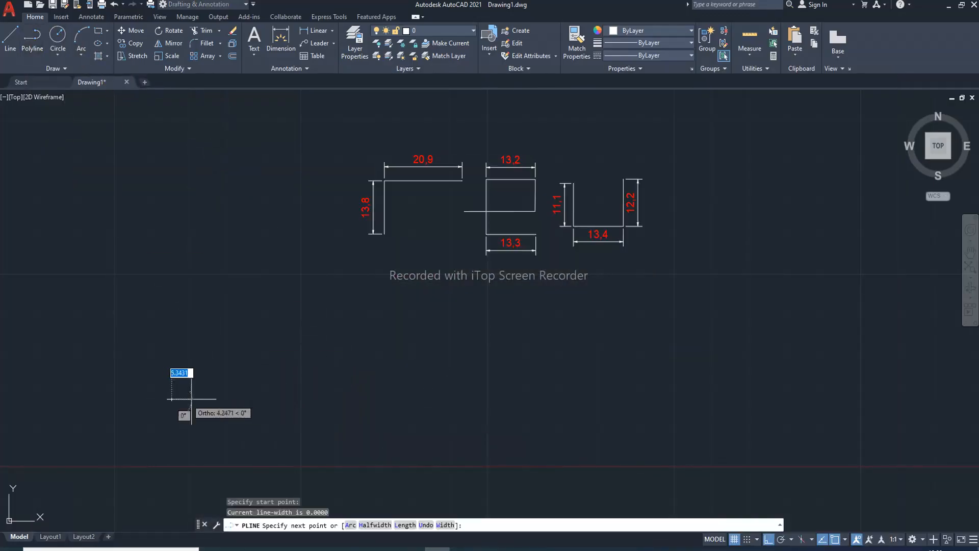
click(769, 540)
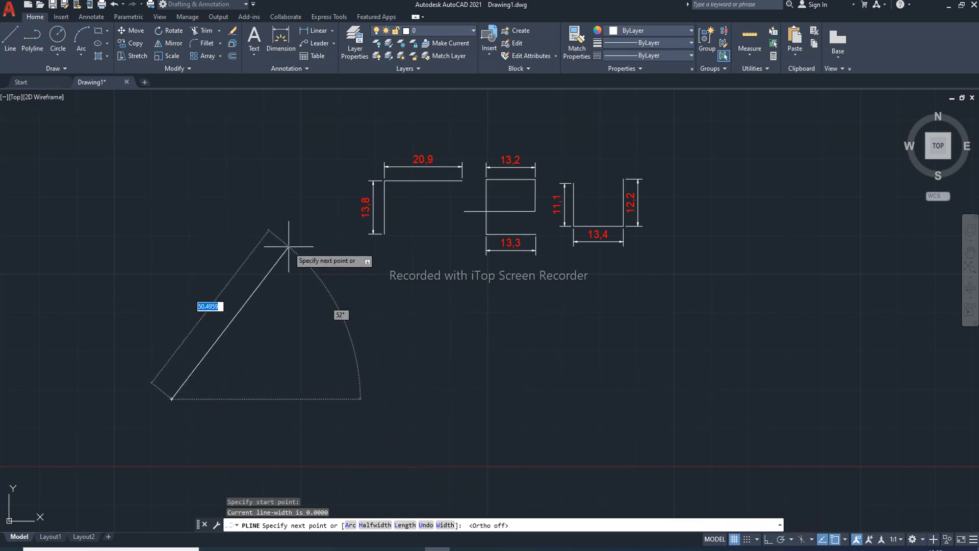
click(375, 399)
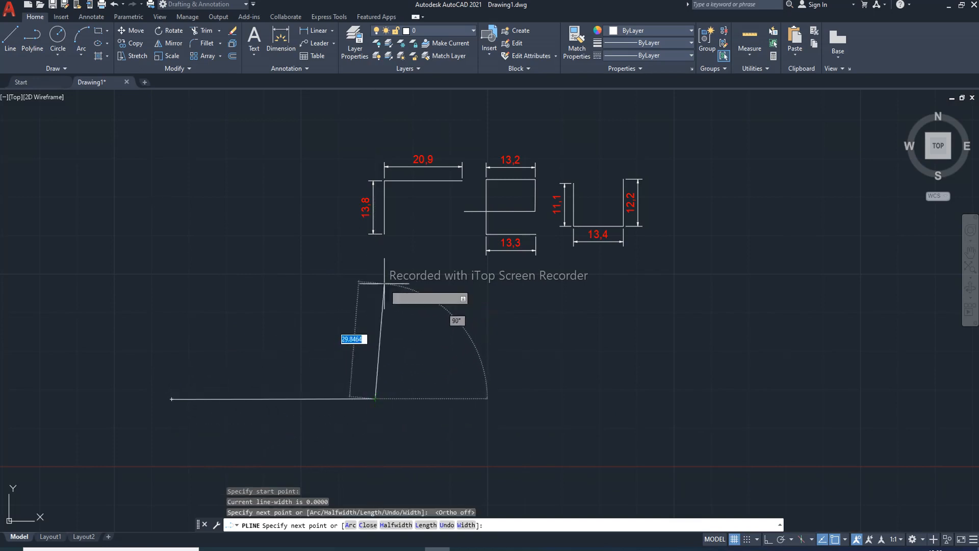
click(301, 267)
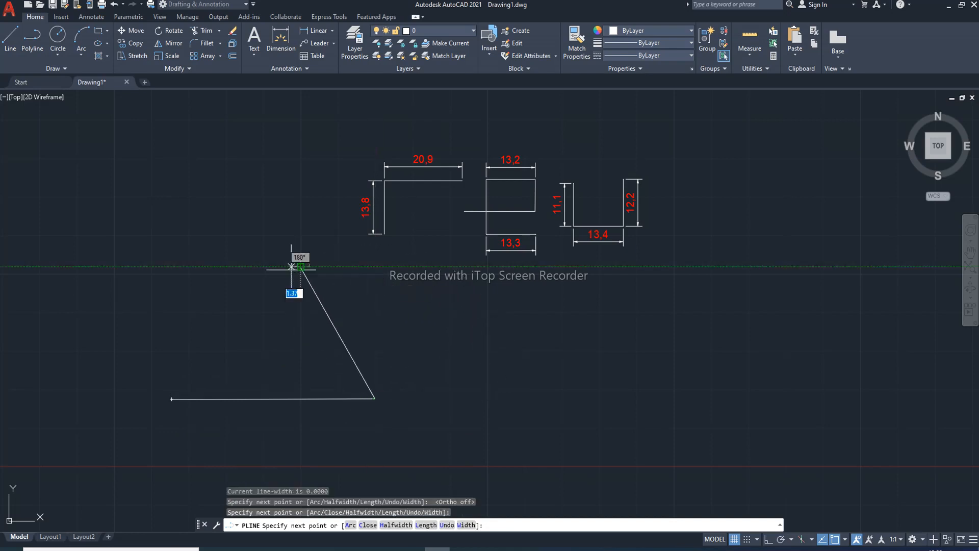
click(172, 399)
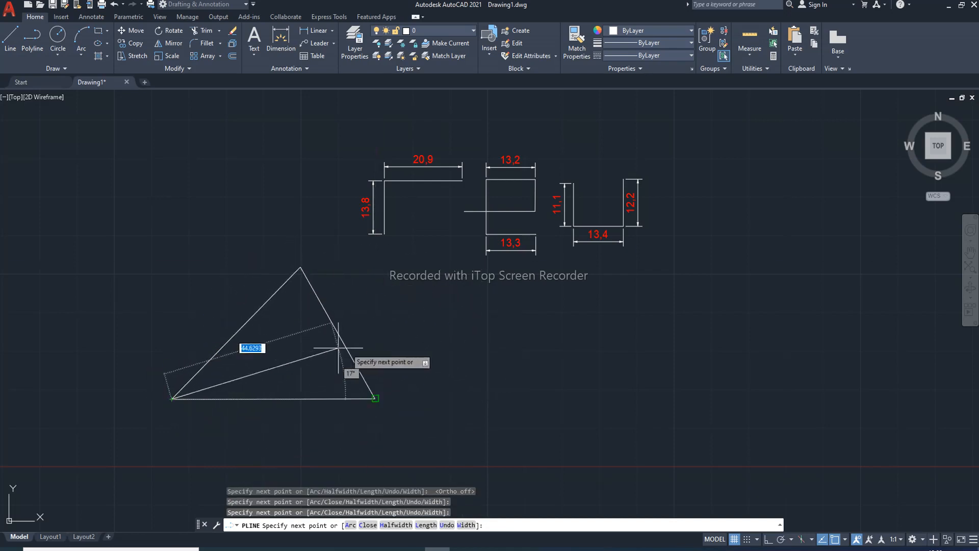
right_click(277, 377)
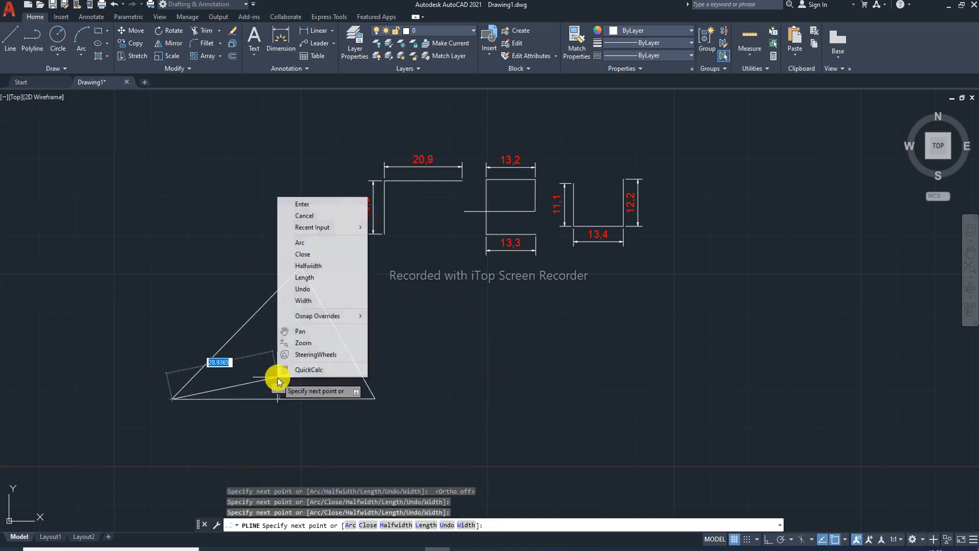
click(306, 204)
Draw a right triangle with the Polyline command below and right of the U shape, its vertical side about 34 units high.
click(32, 36)
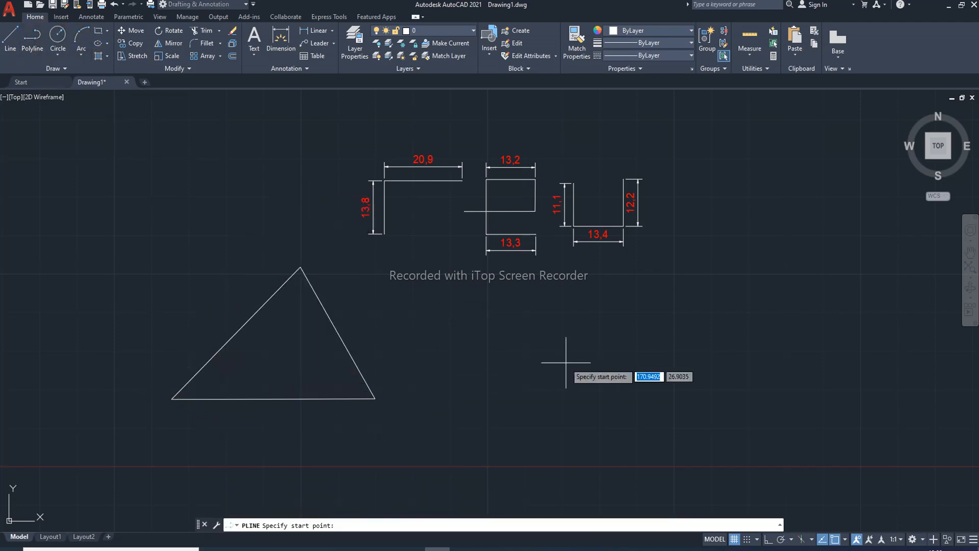
click(649, 377)
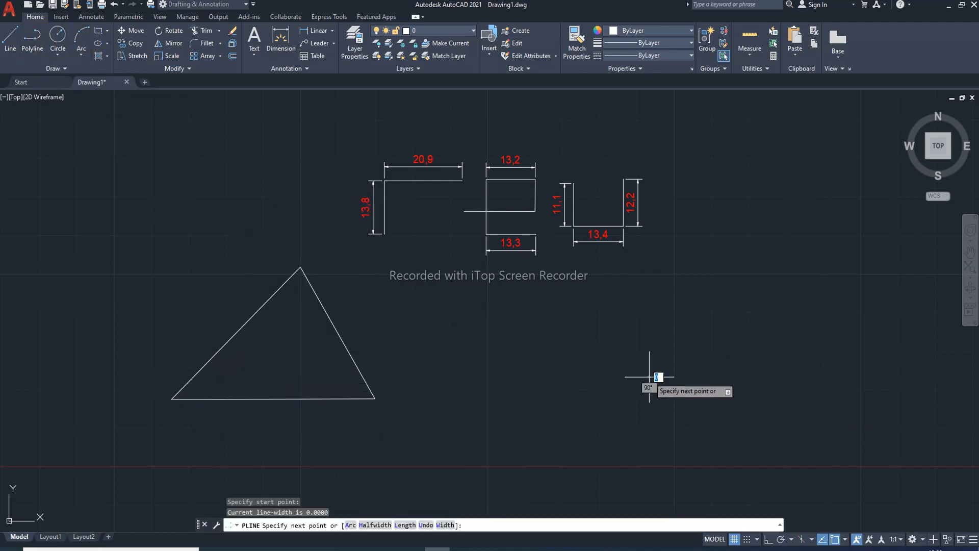
click(823, 377)
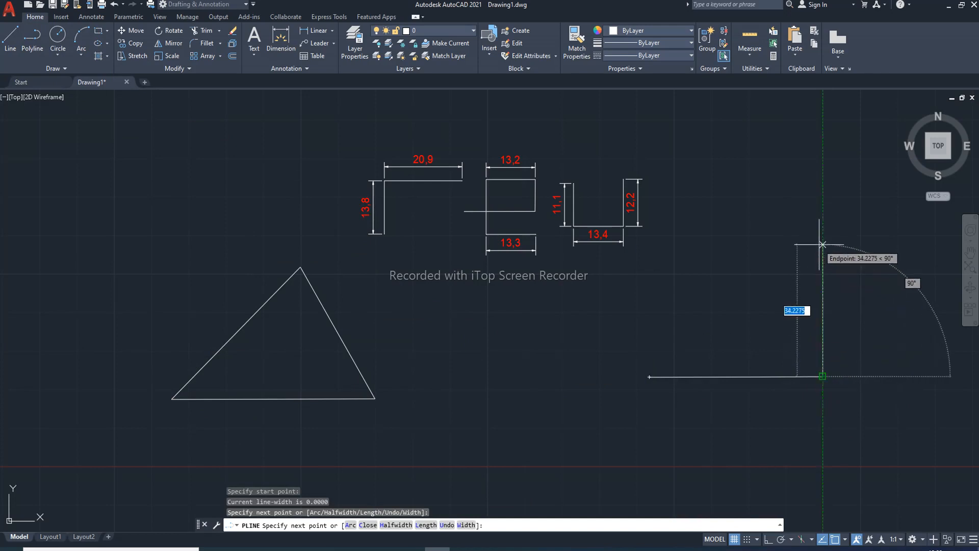
click(823, 245)
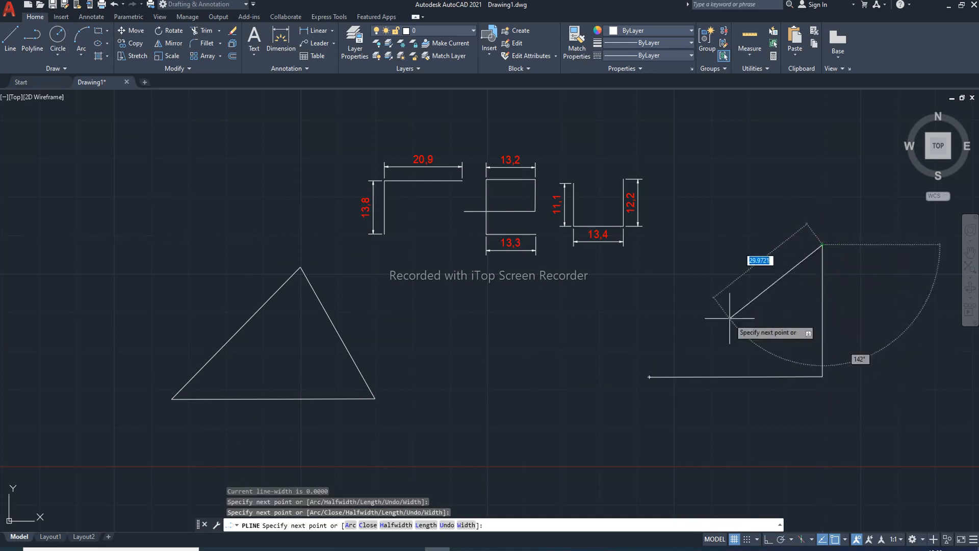
click(650, 377)
right_click(698, 267)
click(731, 276)
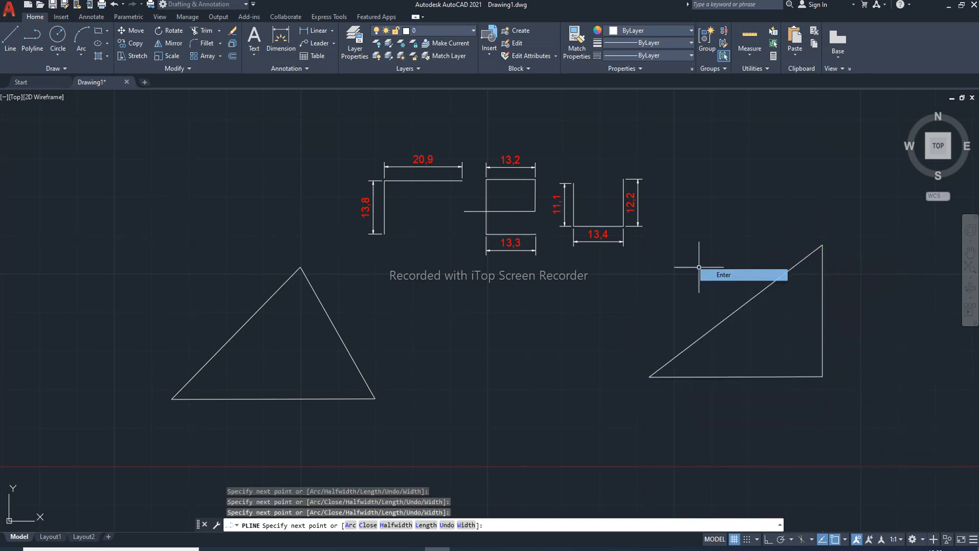
Draw a near-equilateral triangle with the Polyline command left of the existing triangles, base about 54 units and sloping sides about 53 and 51 units.
scroll(416, 219, up, 3)
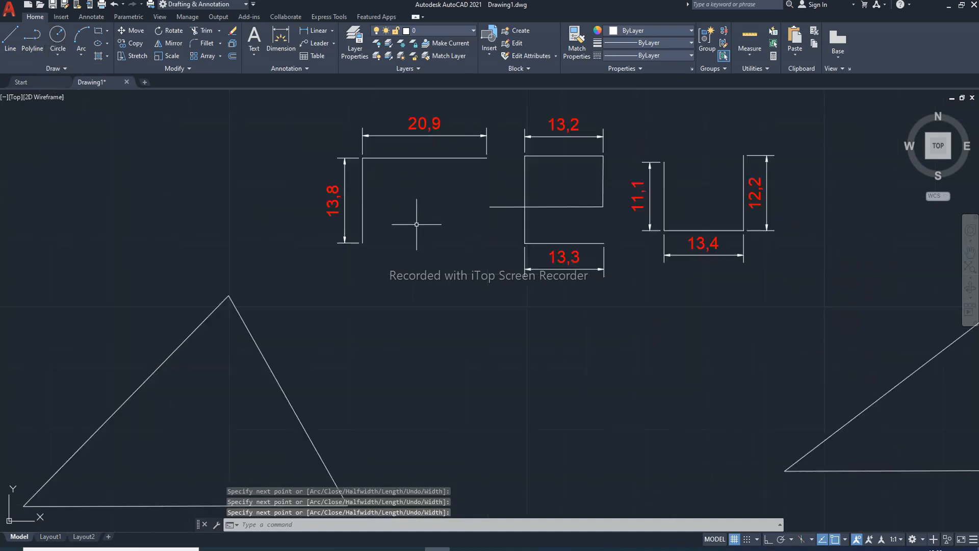
scroll(432, 223, down, 5)
click(31, 37)
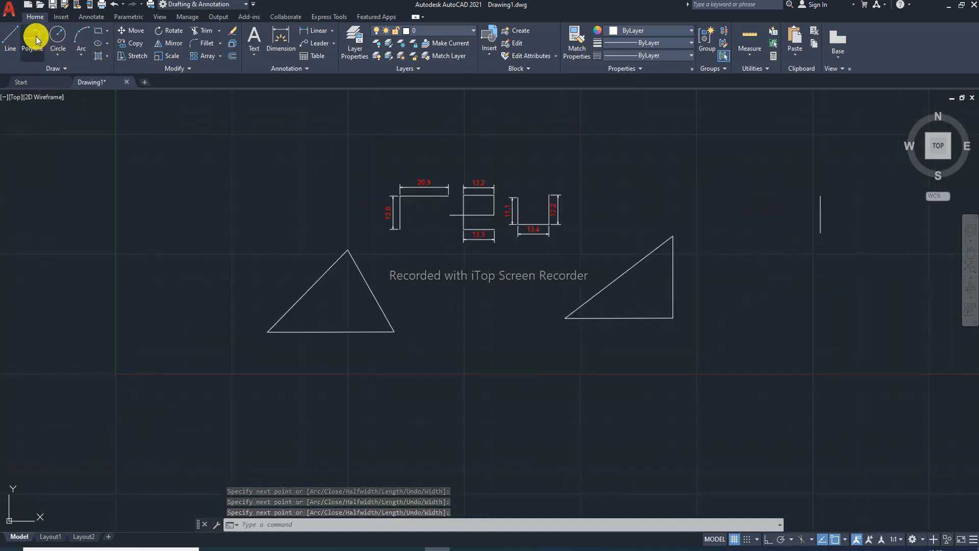
click(104, 284)
click(171, 177)
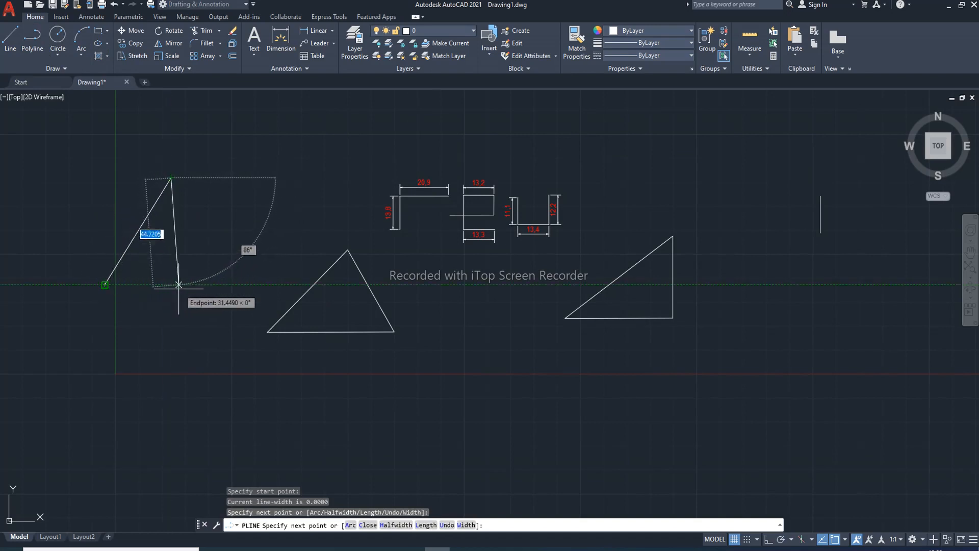
click(230, 284)
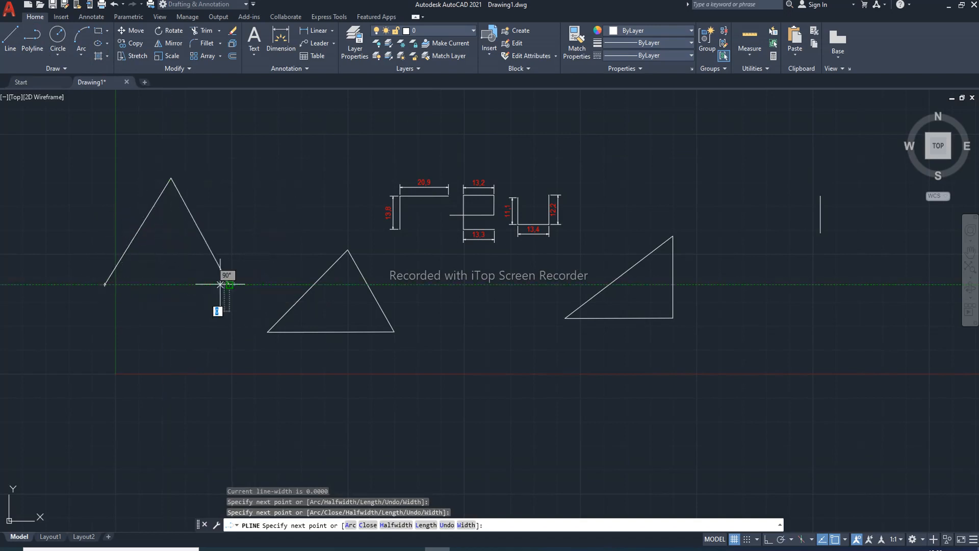
click(105, 283)
right_click(238, 194)
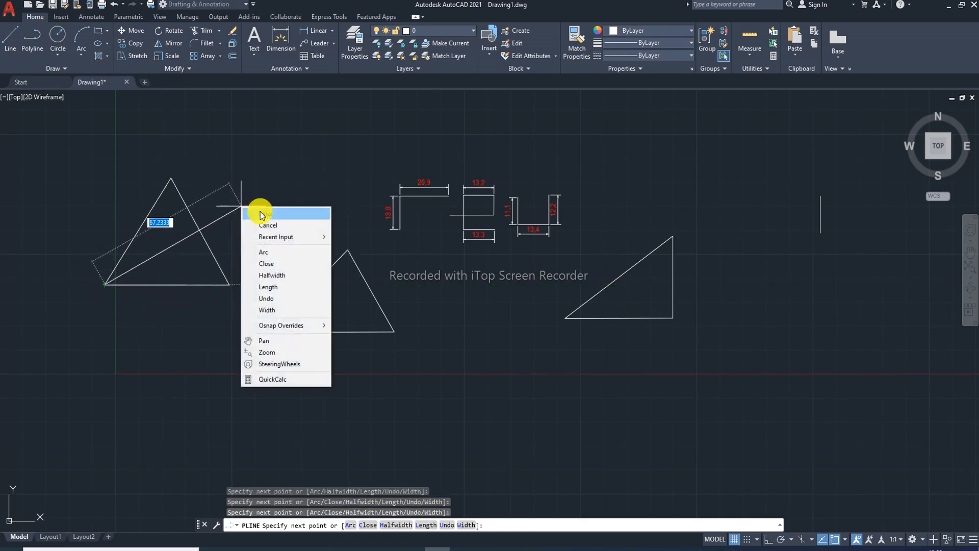
click(260, 202)
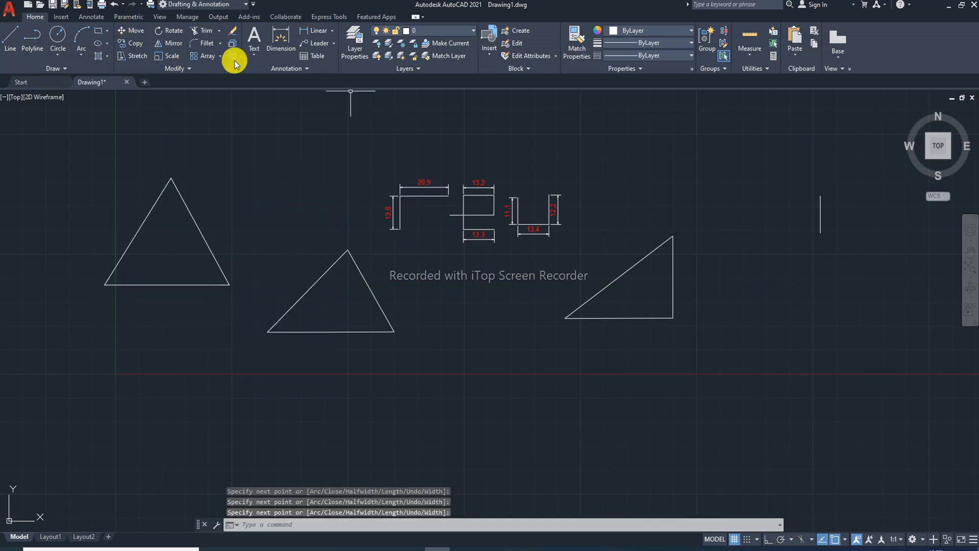
Add linear dimensions below the horizontal bases of the leftmost and middle triangles.
click(332, 32)
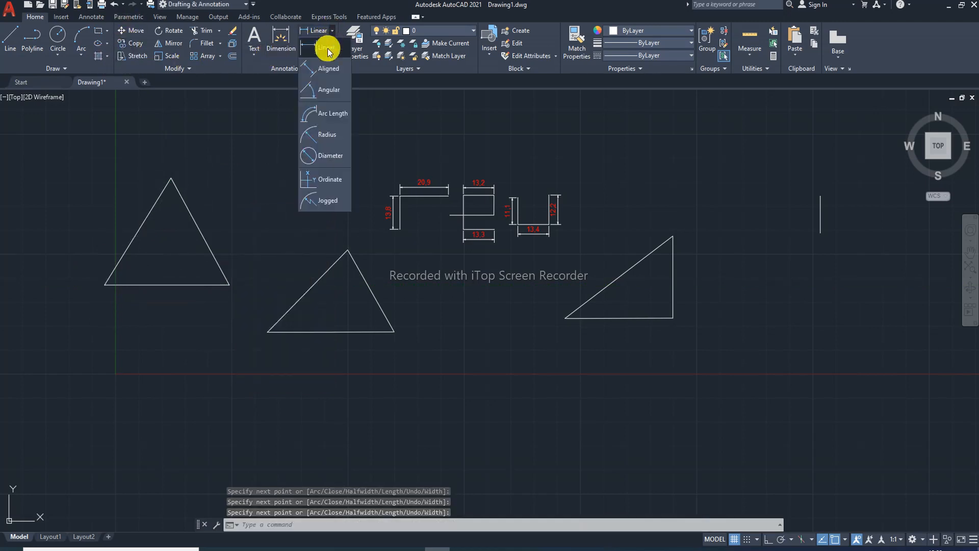
click(330, 51)
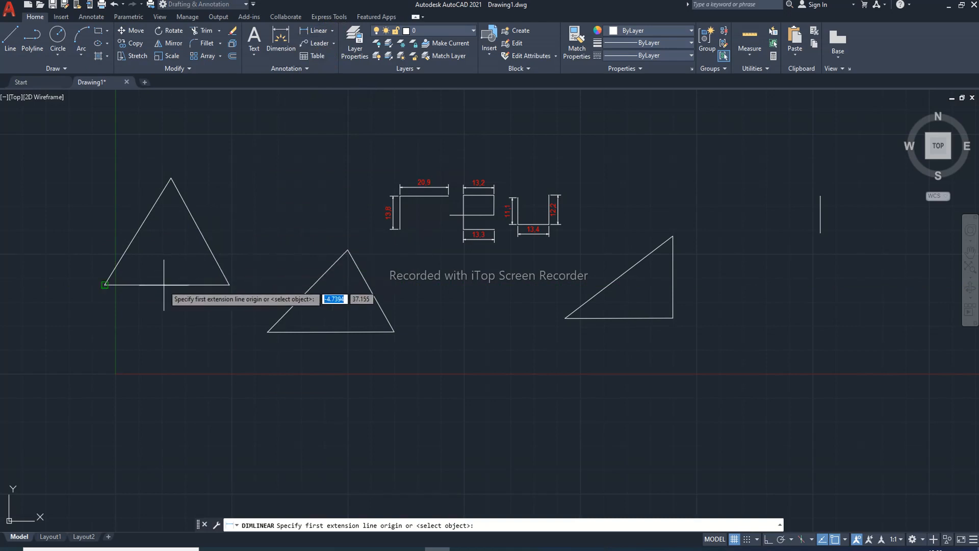
click(105, 285)
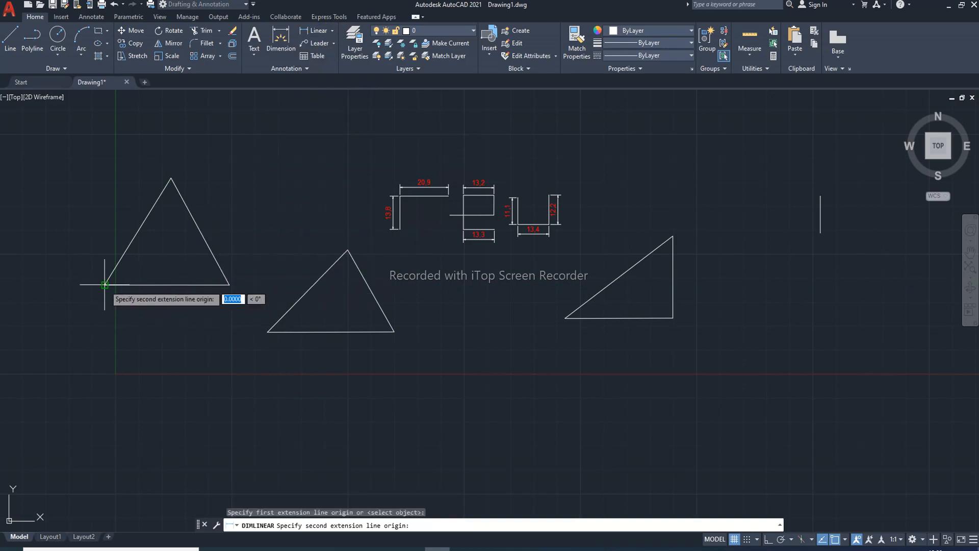
click(230, 285)
click(166, 307)
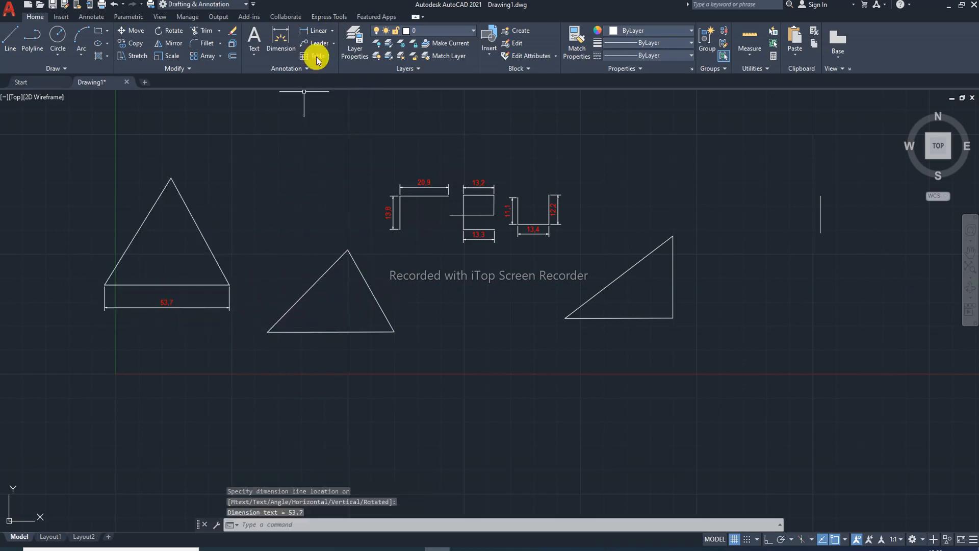
click(319, 31)
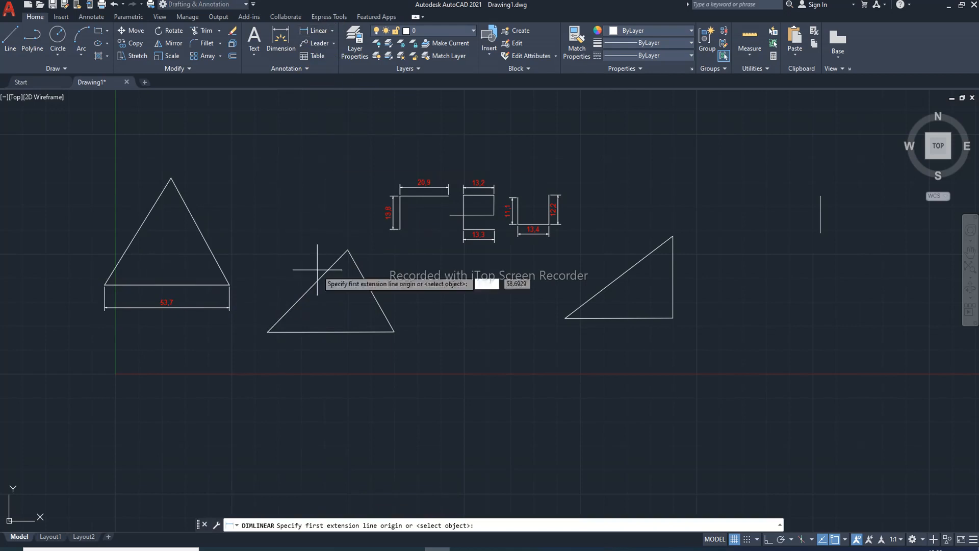
click(267, 332)
click(394, 332)
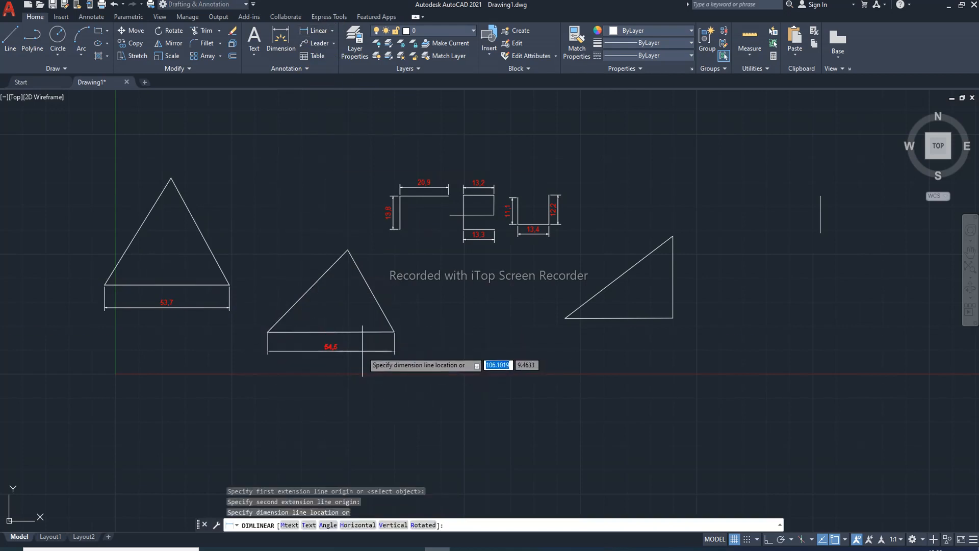
click(363, 351)
Add linear dimensions to the right triangle's horizontal base and vertical side.
click(319, 31)
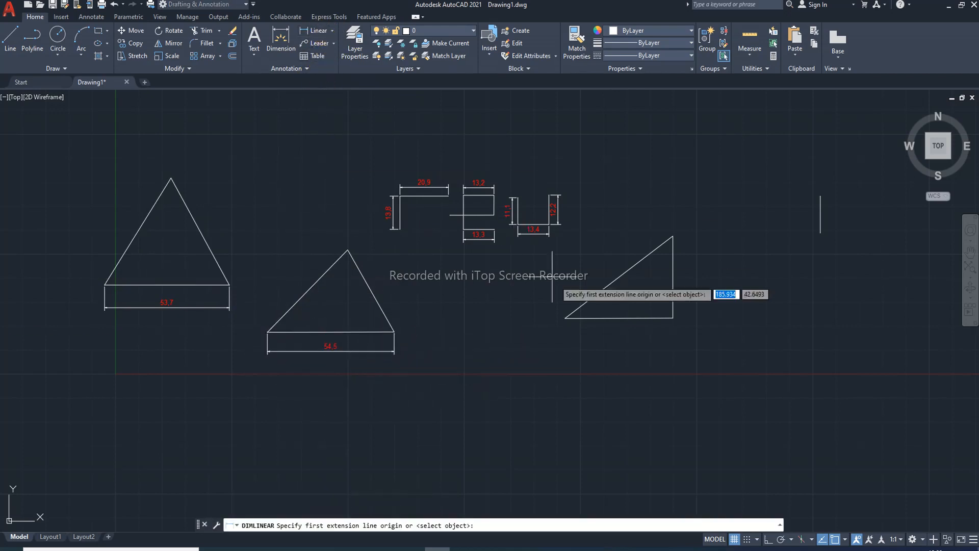
click(565, 317)
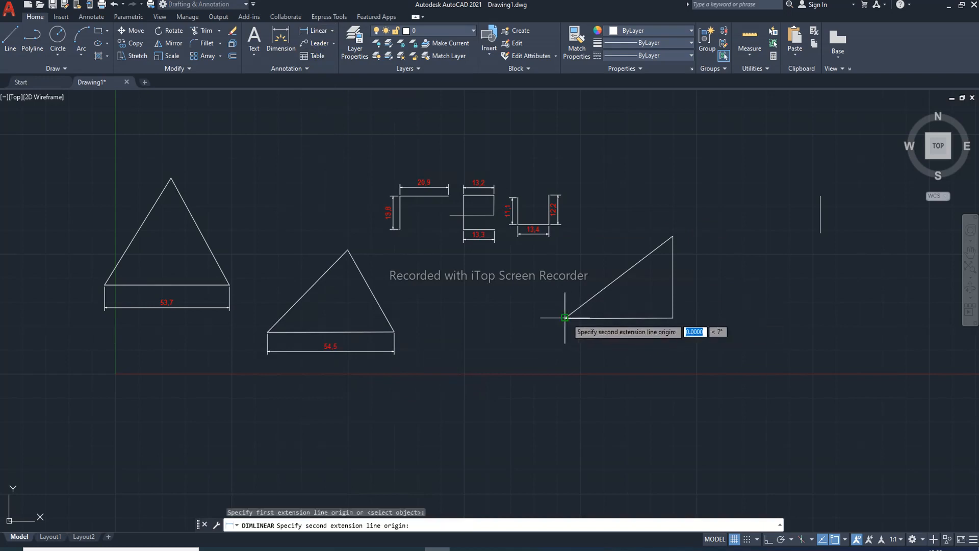
click(673, 317)
click(628, 345)
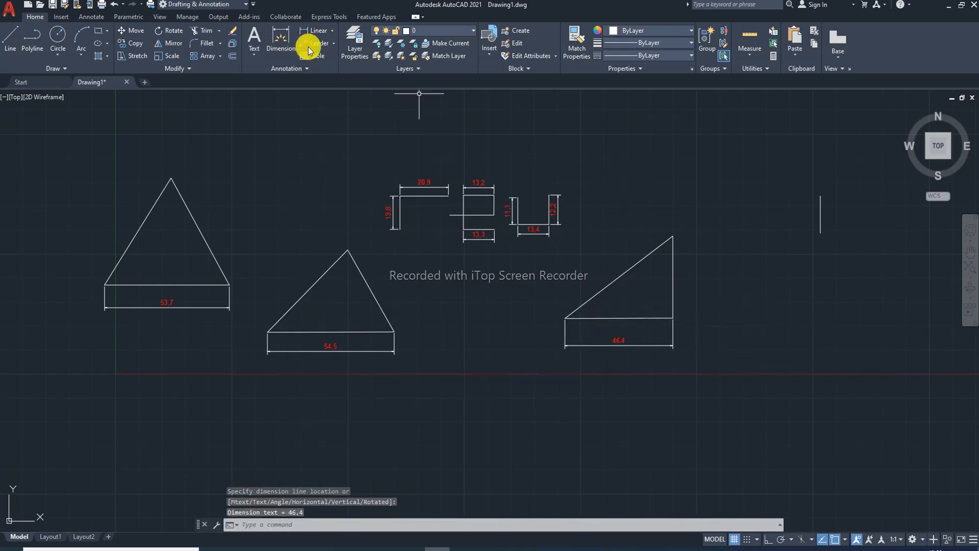
click(324, 34)
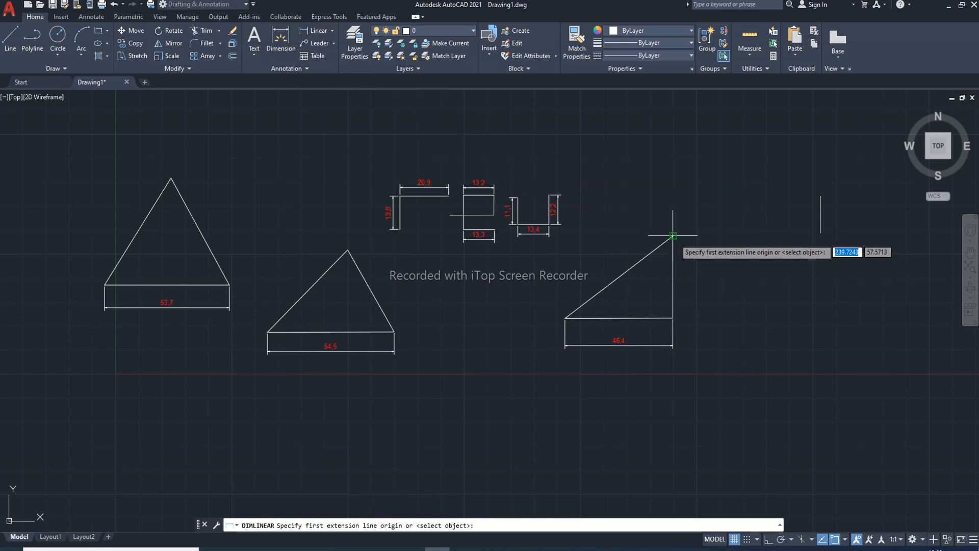
click(673, 237)
click(674, 318)
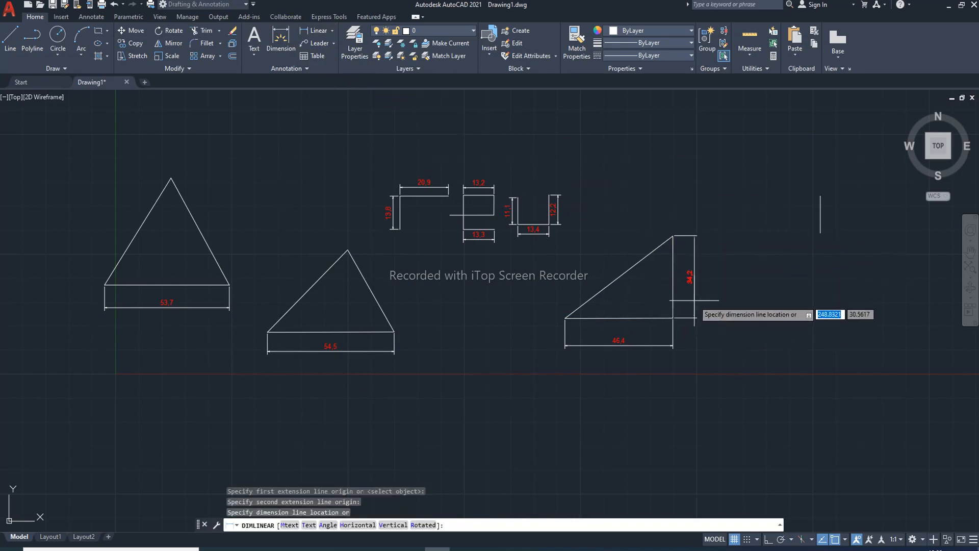
click(695, 301)
Add an aligned dimension along the right triangle's hypotenuse, placed outside the triangle.
click(332, 31)
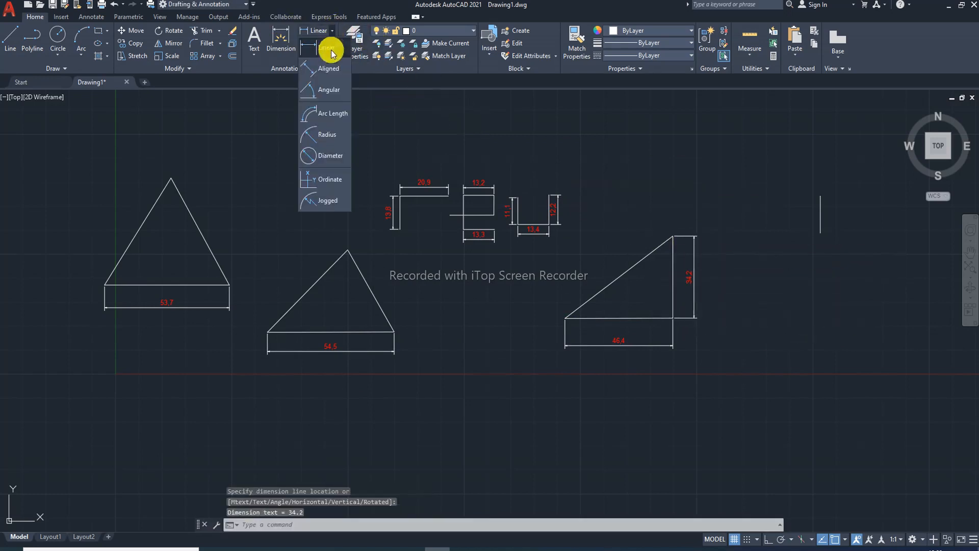
click(329, 68)
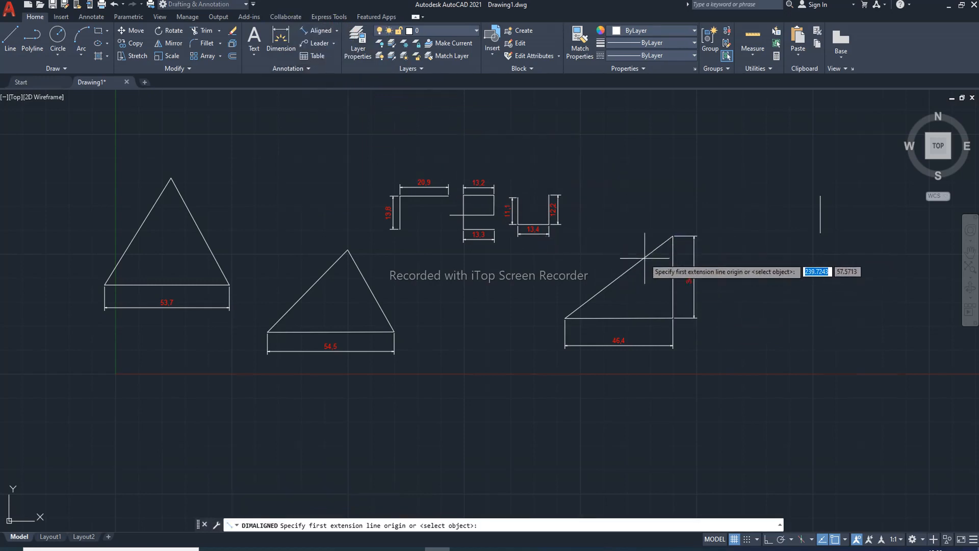
click(673, 236)
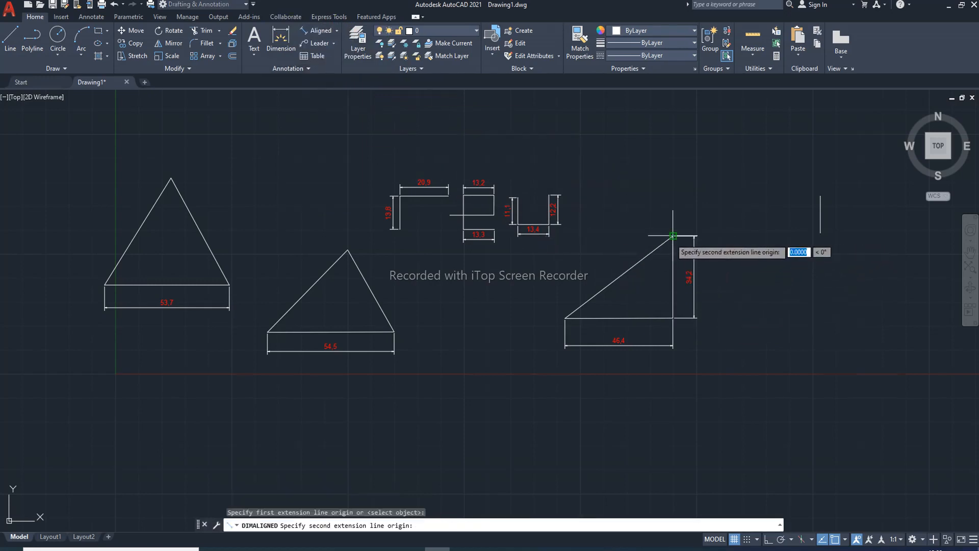
click(565, 318)
click(584, 286)
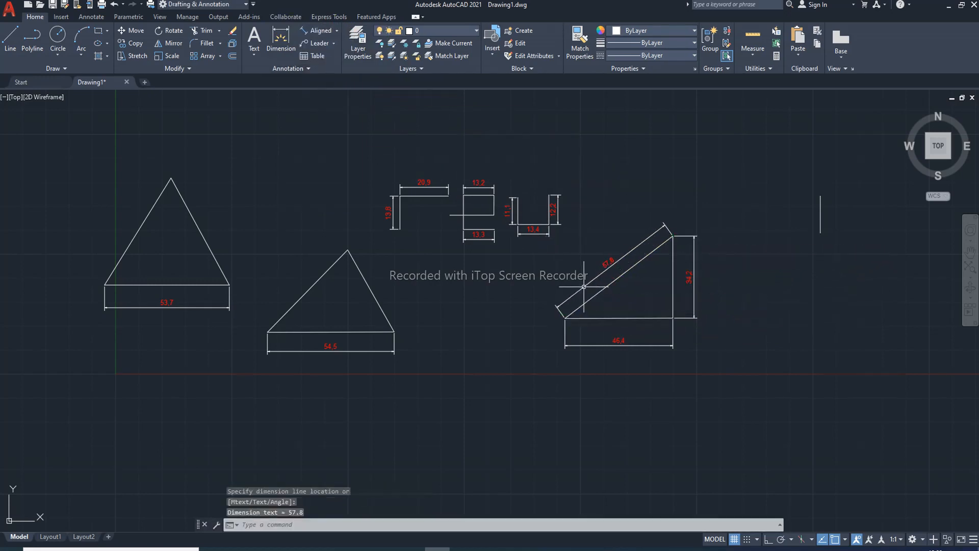
Add aligned dimensions to both sloping sides of the middle triangle, placed outside the shape.
click(322, 31)
click(348, 251)
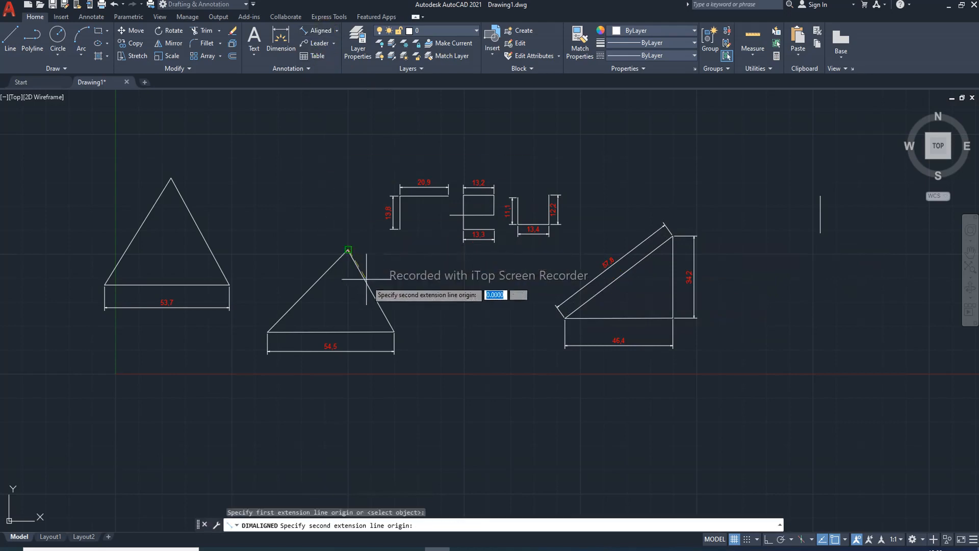
click(395, 332)
click(402, 319)
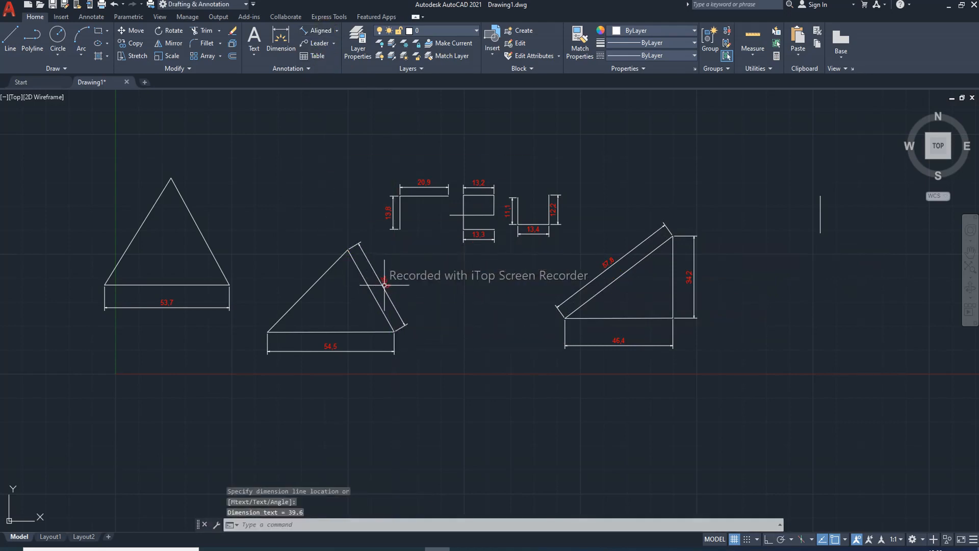
click(316, 36)
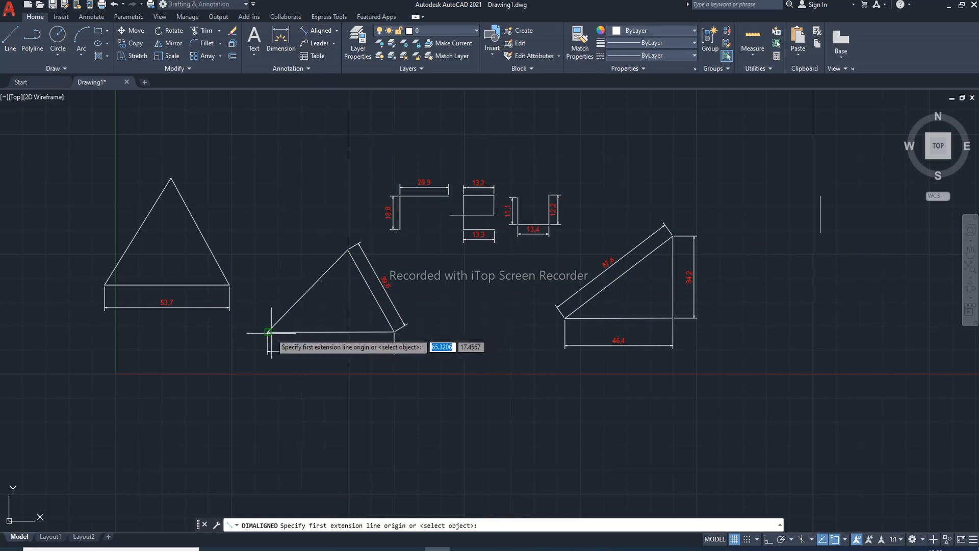
click(268, 332)
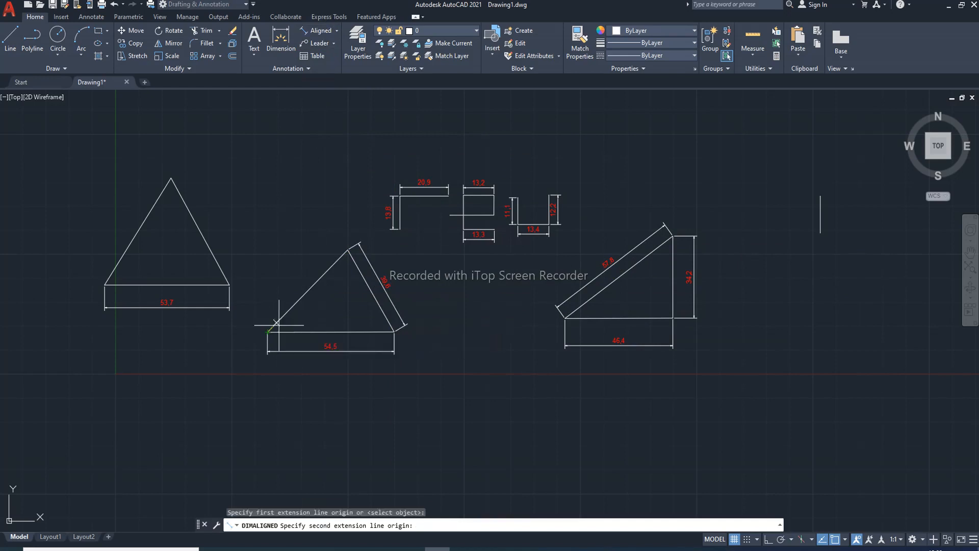
click(348, 250)
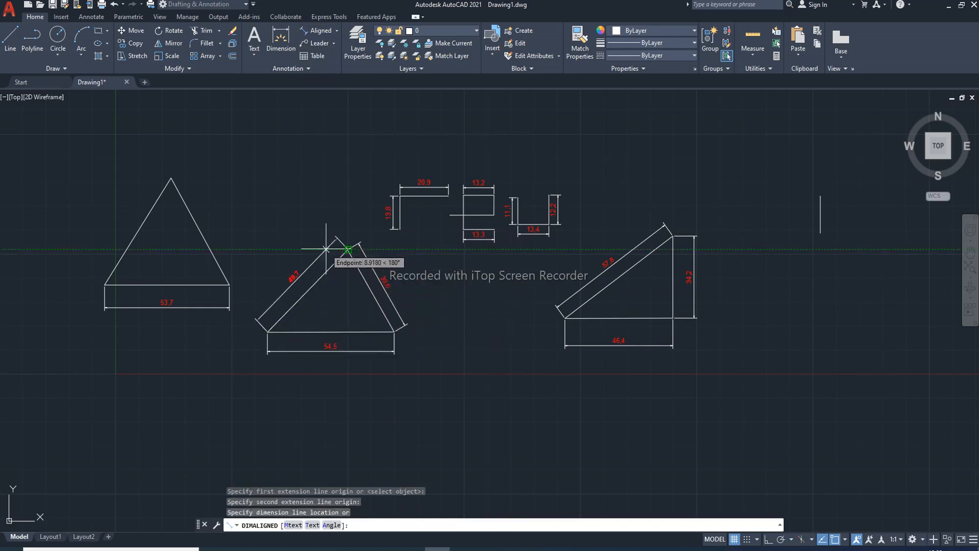
click(329, 249)
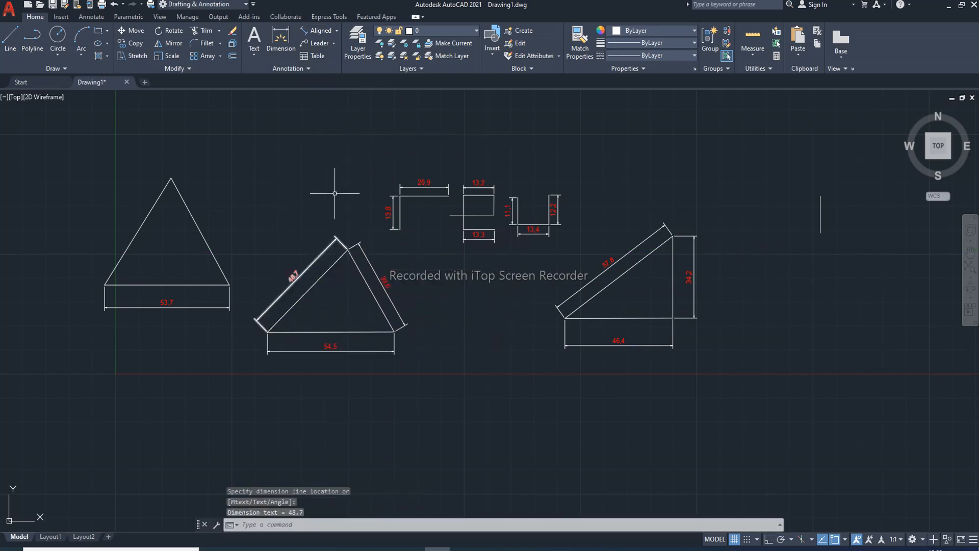
Add aligned dimensions to both sloping sides of the leftmost triangle, placed outside the shape.
click(319, 31)
click(104, 284)
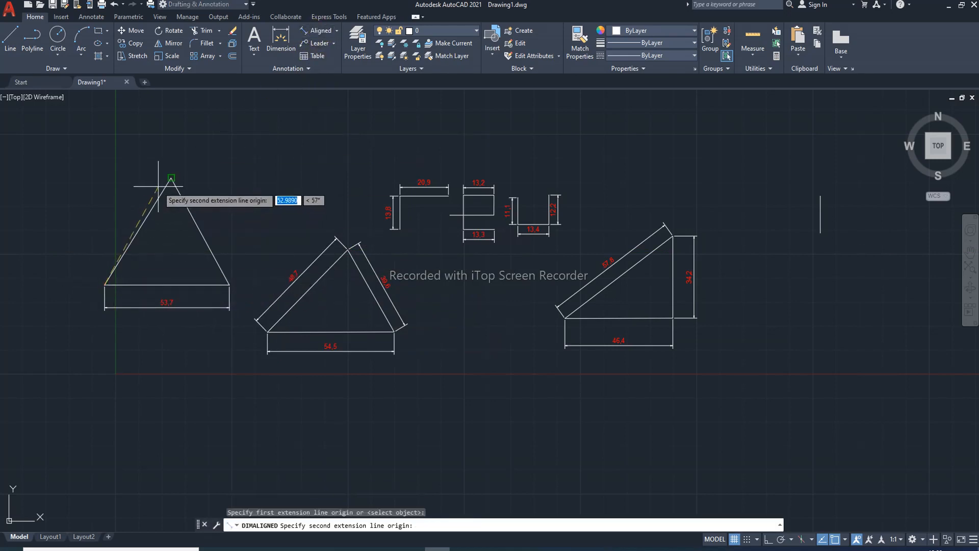
click(171, 178)
click(142, 194)
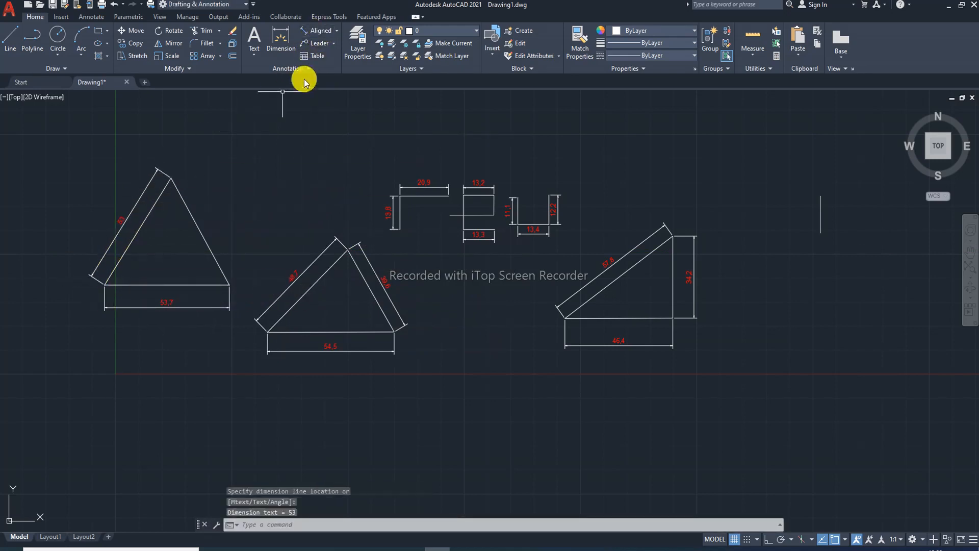
click(321, 34)
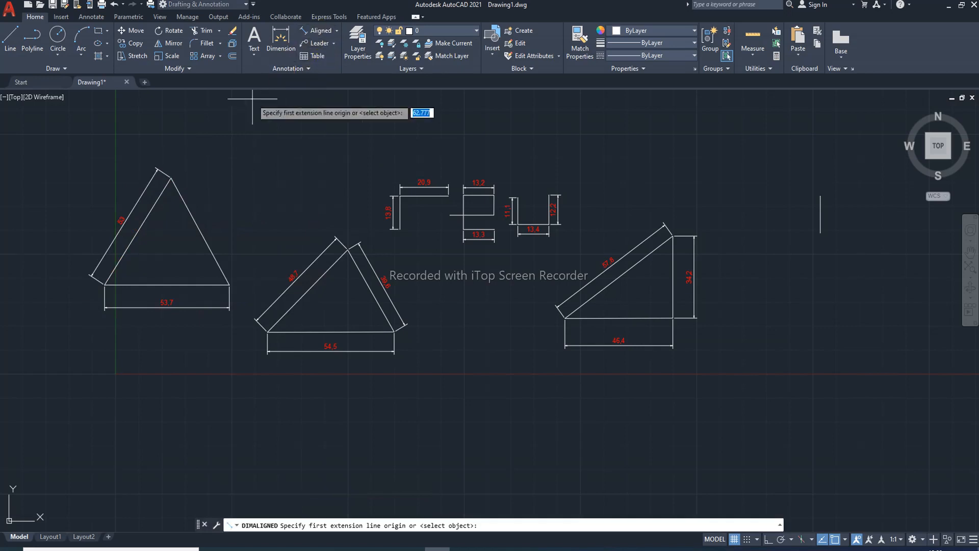
click(171, 178)
click(229, 284)
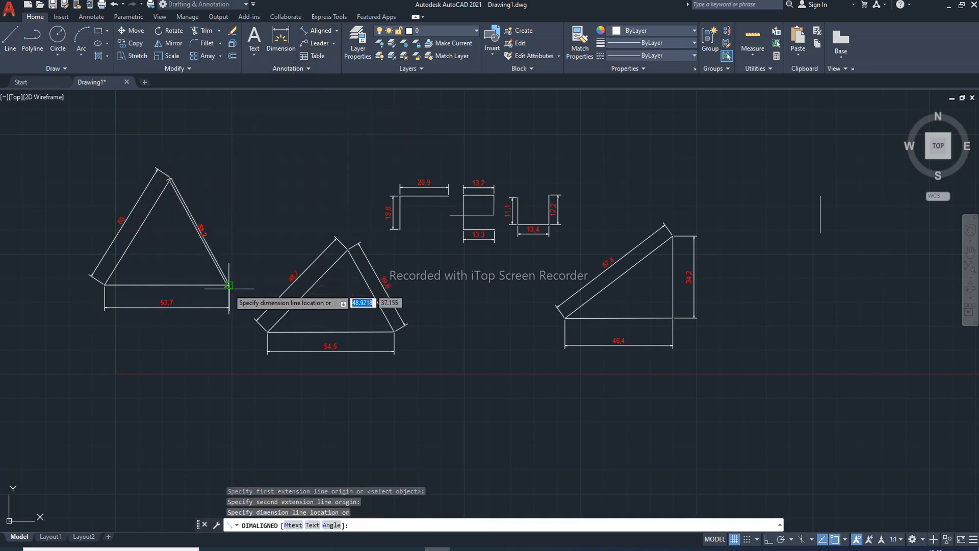
click(240, 260)
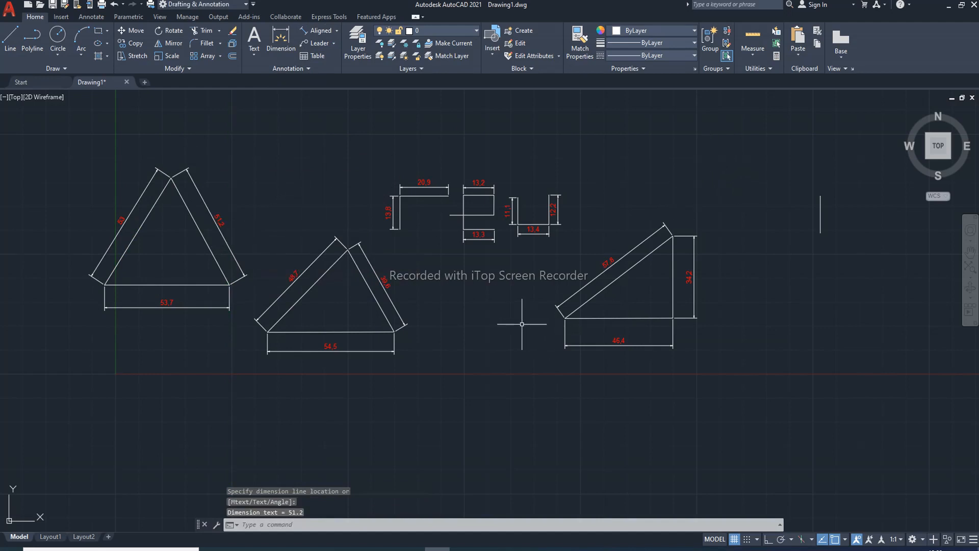
Modify the ISO-25 dimension style with a text height of 4 and ISO standard text alignment.
text(d)
key(Return)
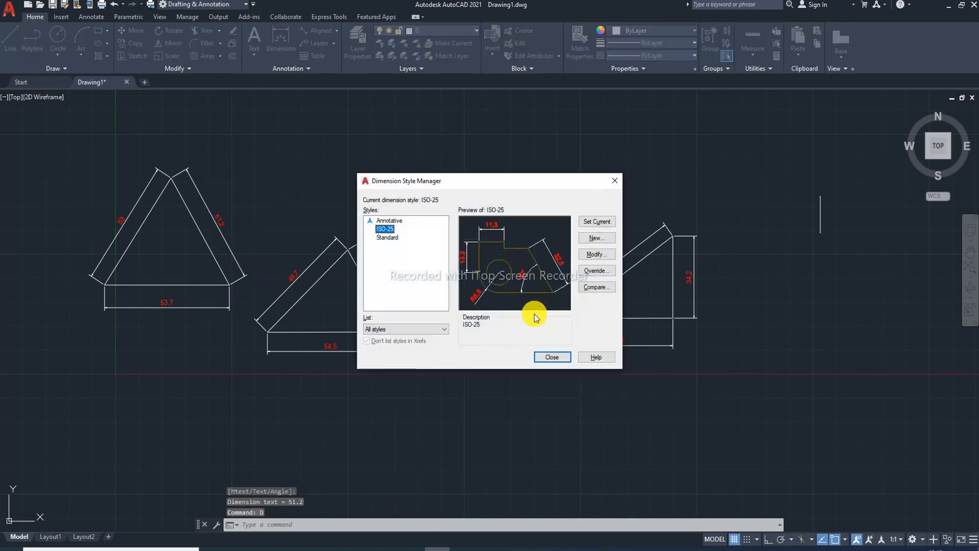
click(605, 253)
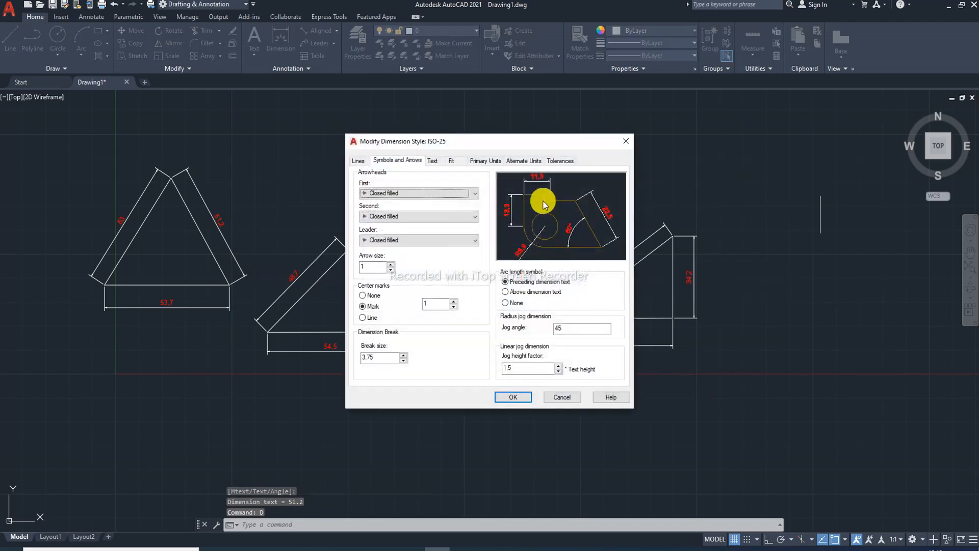
click(453, 161)
click(482, 160)
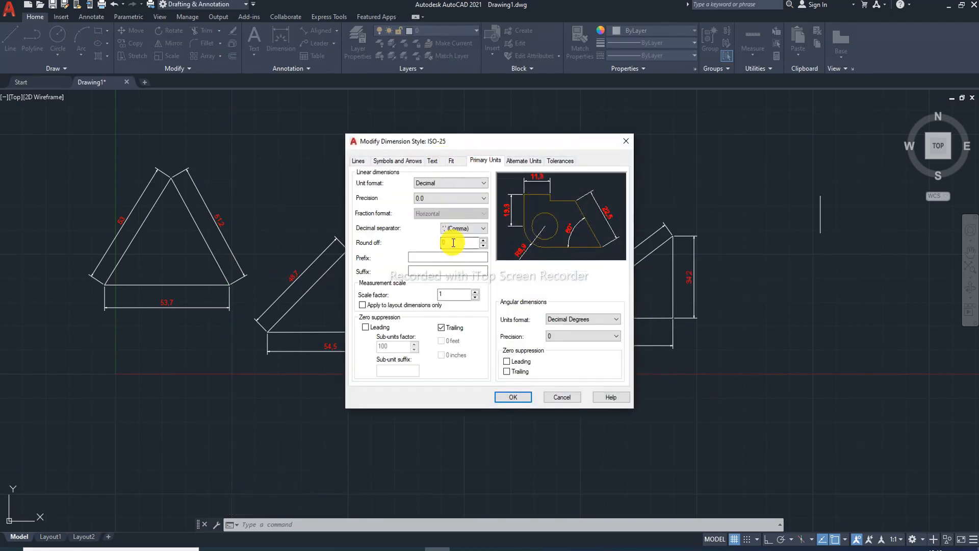
click(435, 161)
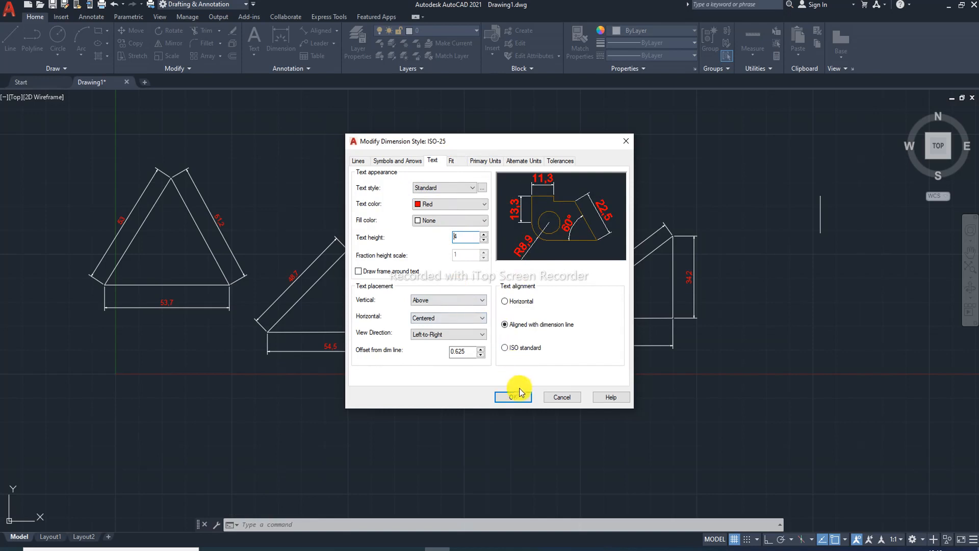
click(505, 348)
click(513, 397)
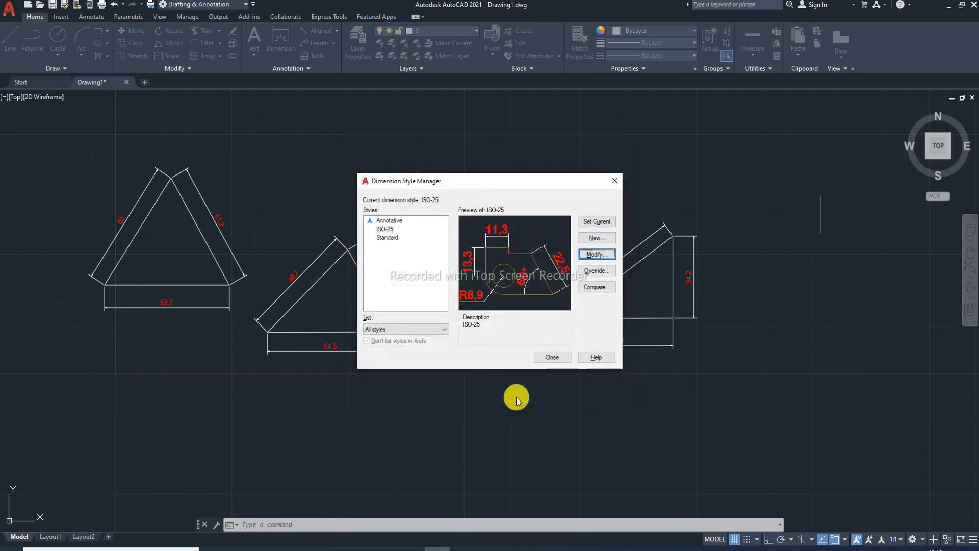
click(552, 355)
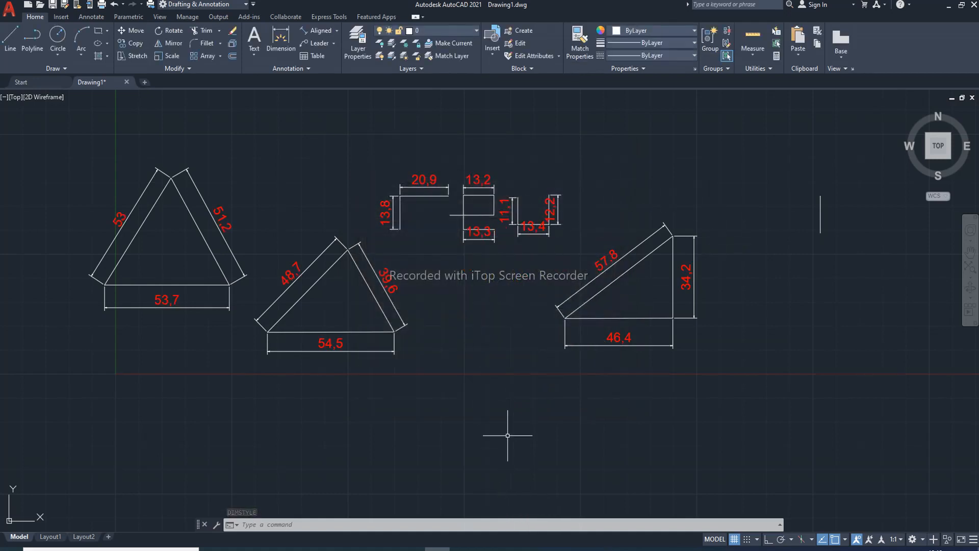
Align the ISO-25 dimension text with the dimension line, and set both arrow size and center mark size to 2.
key(Return)
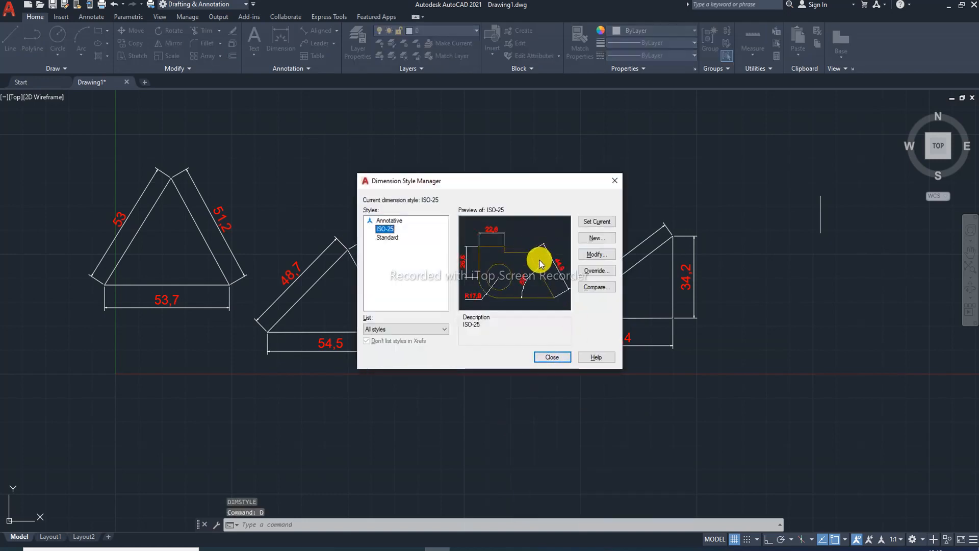
click(592, 255)
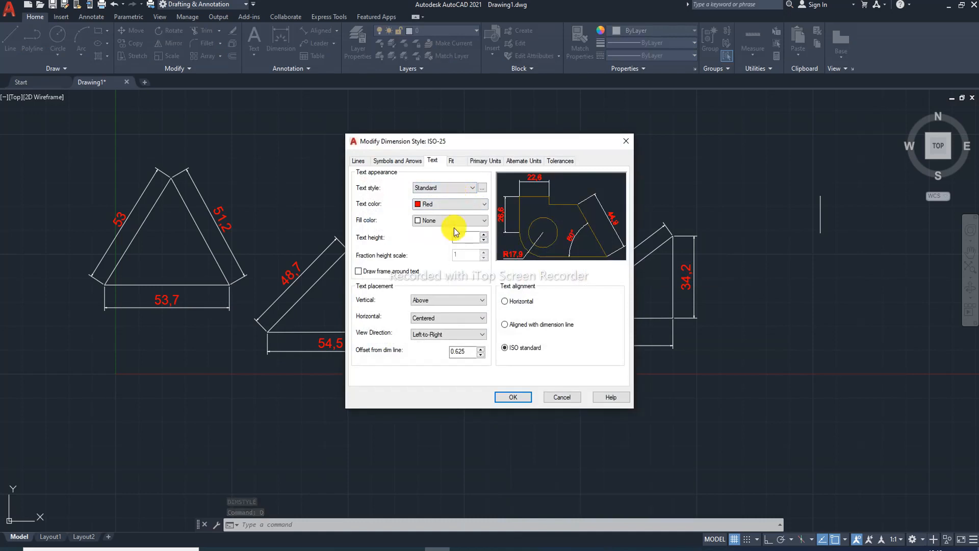
click(505, 324)
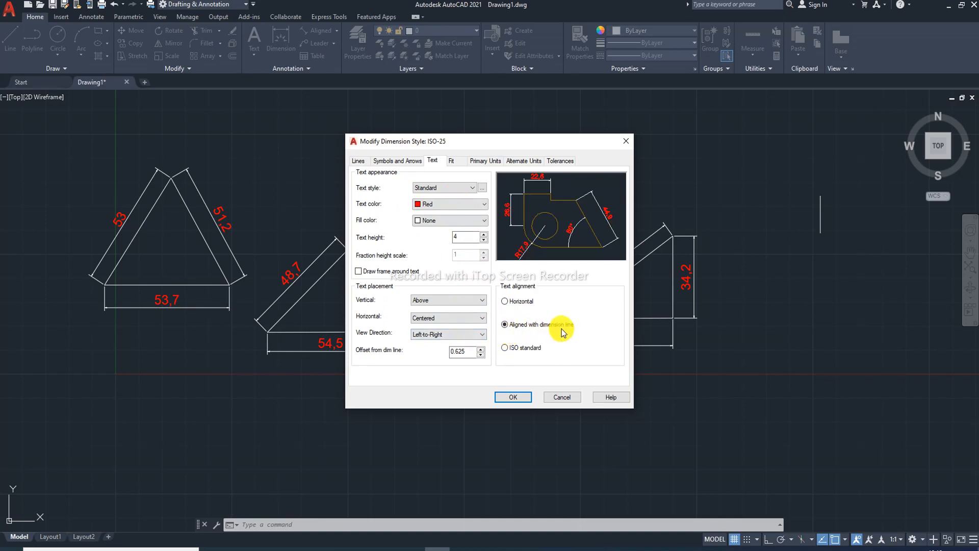
click(357, 162)
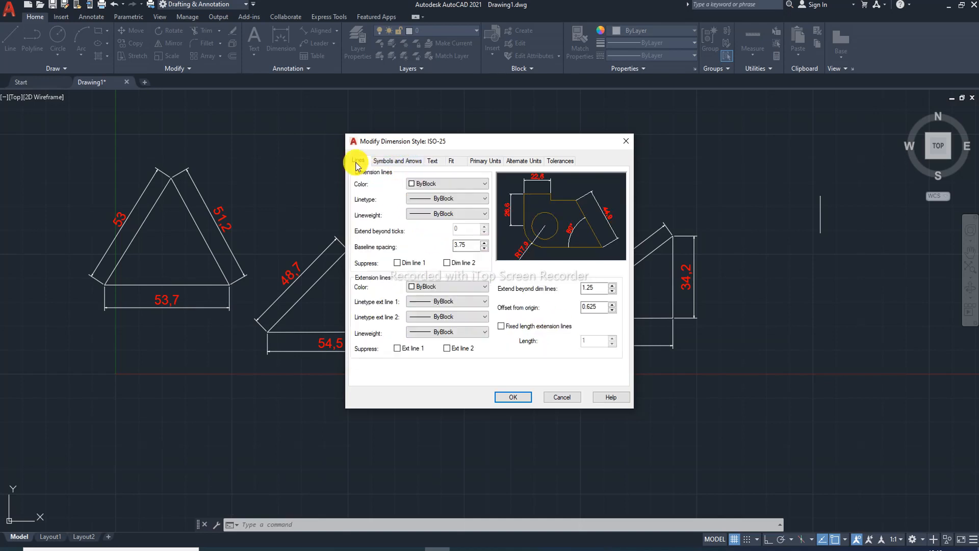
click(398, 160)
double_click(372, 267)
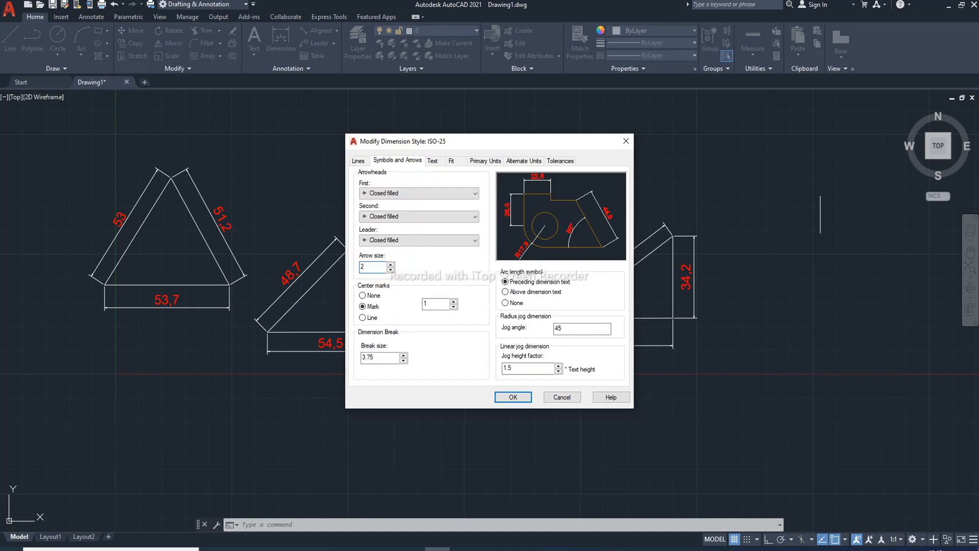
double_click(422, 302)
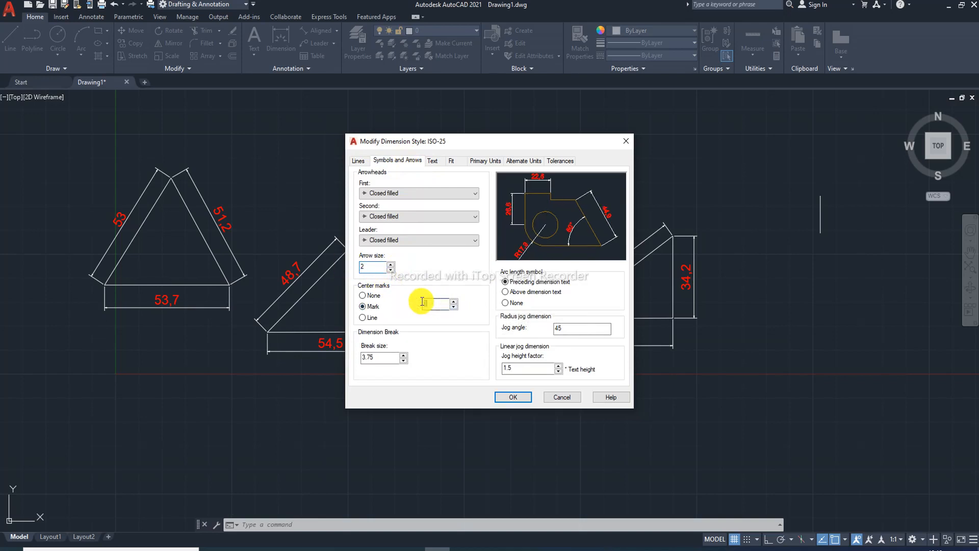
text(2)
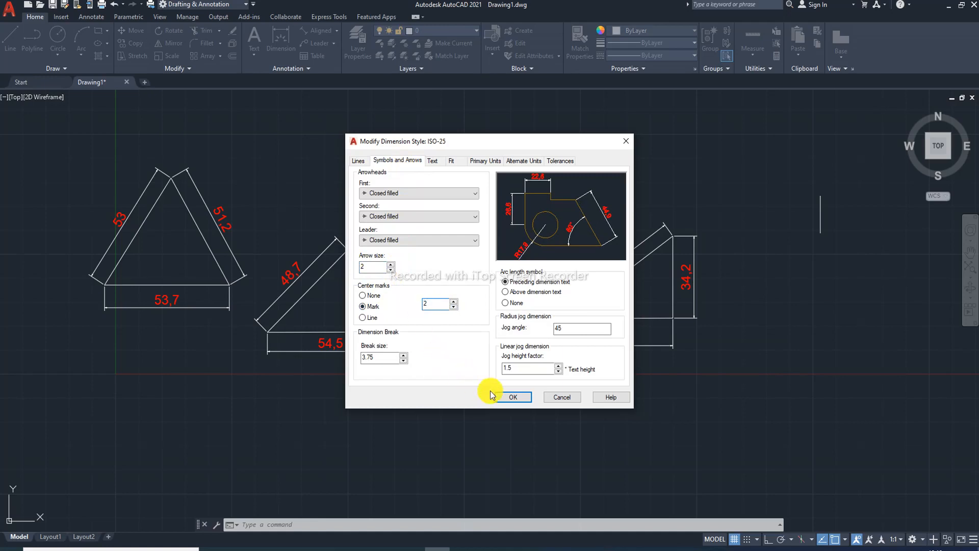
click(510, 397)
click(552, 357)
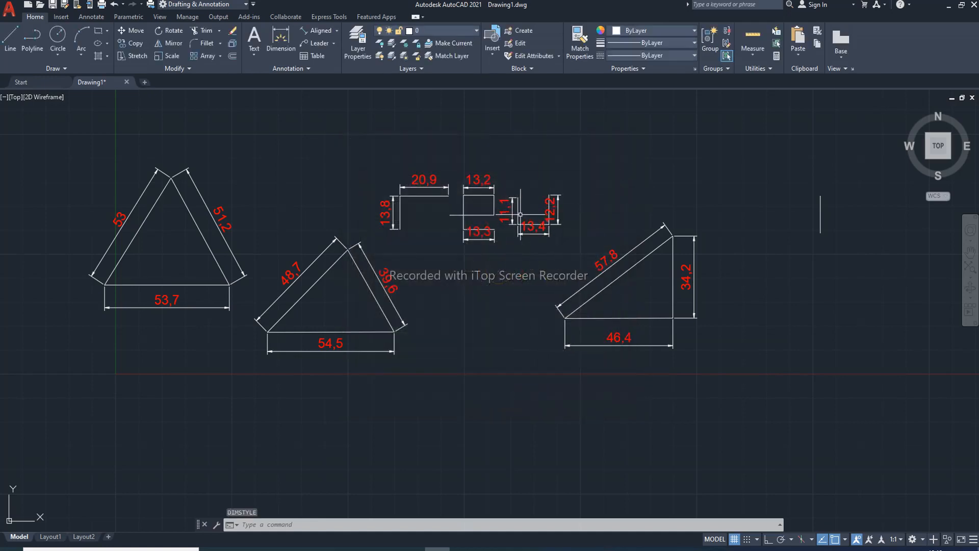
Set the text height of the ISO-25 dimension style to 3.
scroll(521, 214, down, 4)
scroll(520, 214, up, 8)
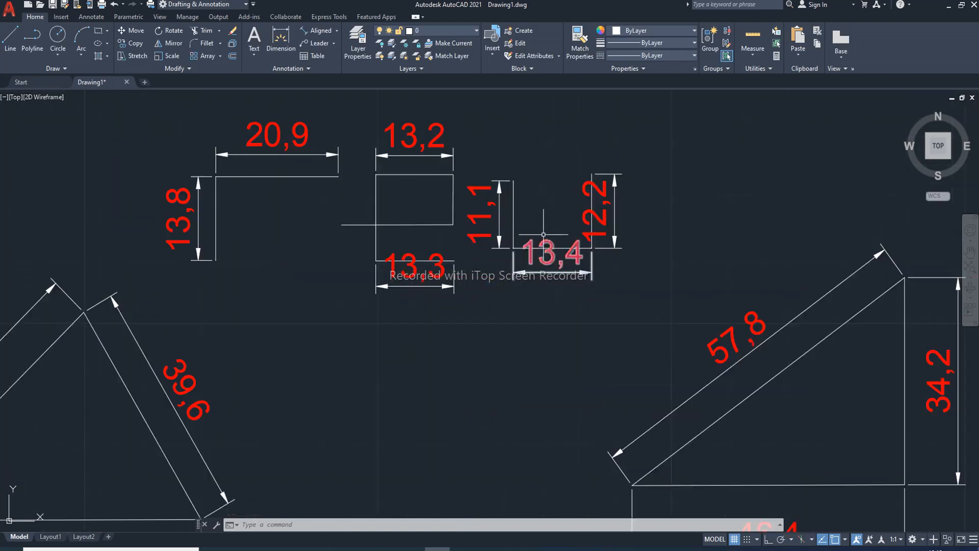
text(d)
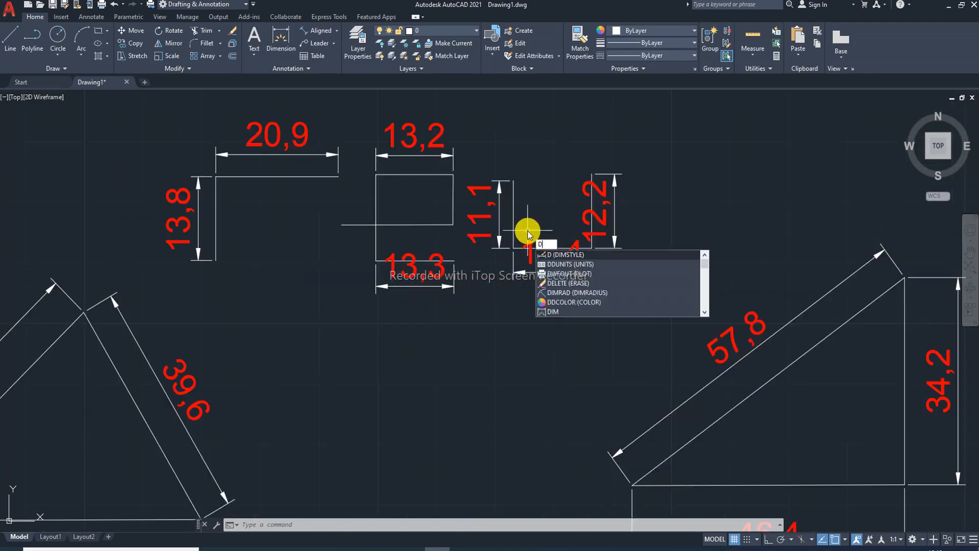
key(Return)
click(596, 254)
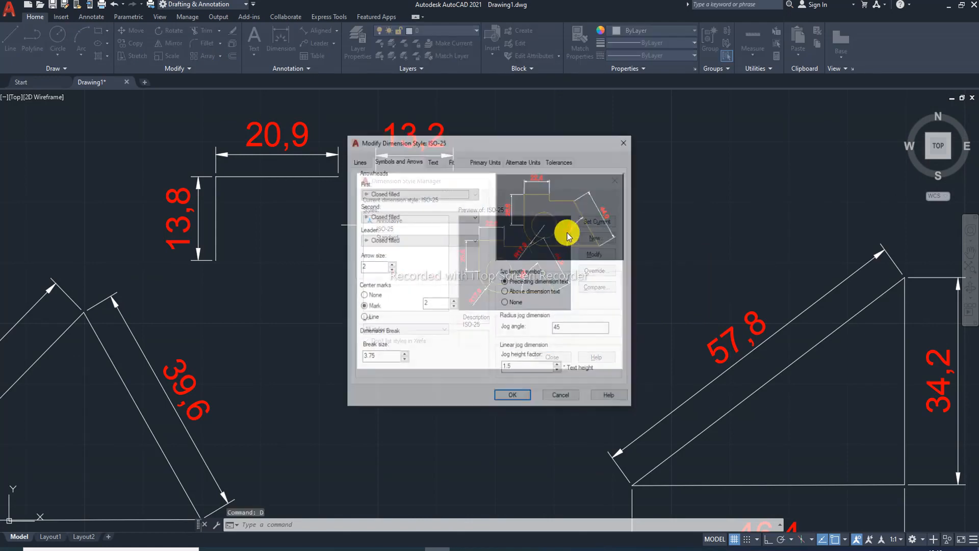
click(435, 161)
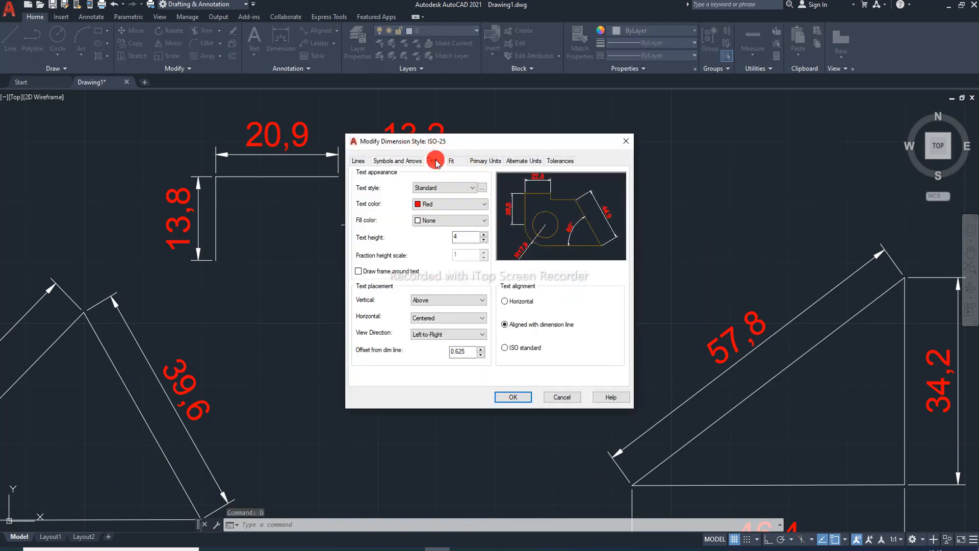
double_click(464, 237)
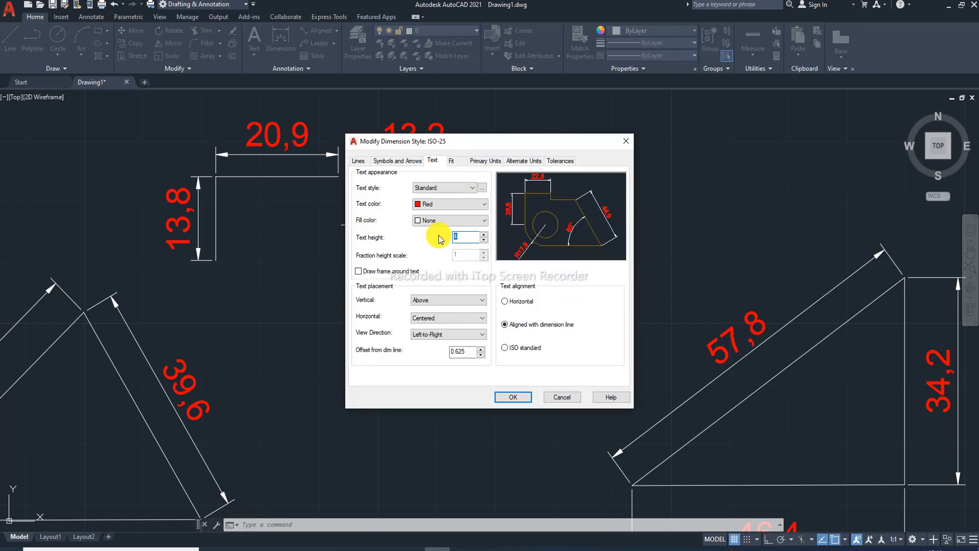
text(3)
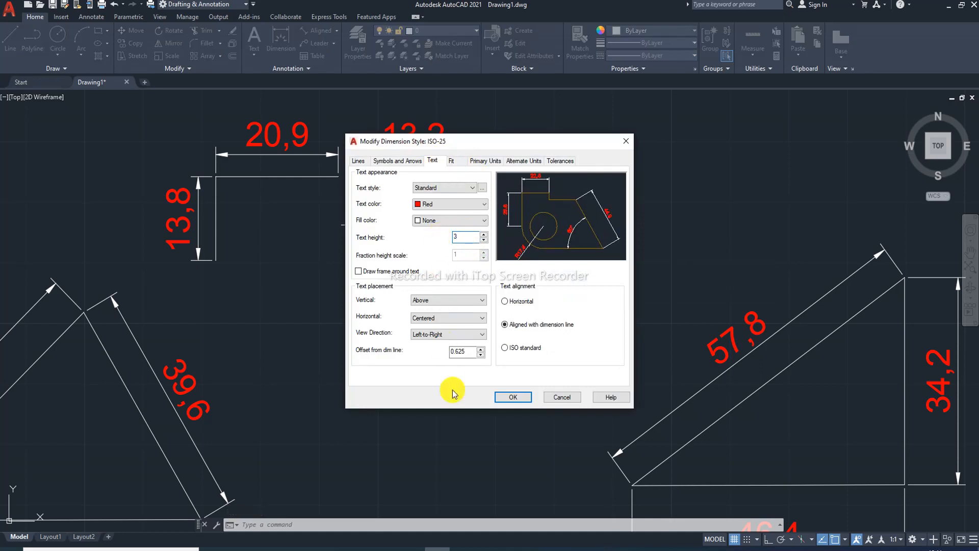
click(512, 396)
click(550, 357)
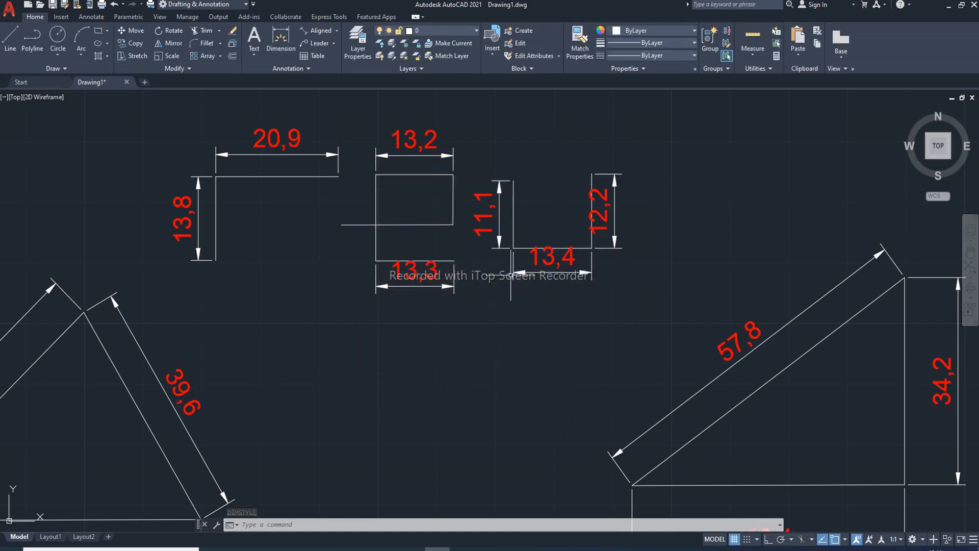
Set the text height of the ISO-25 dimension style to 2.
text(d)
key(Return)
click(589, 255)
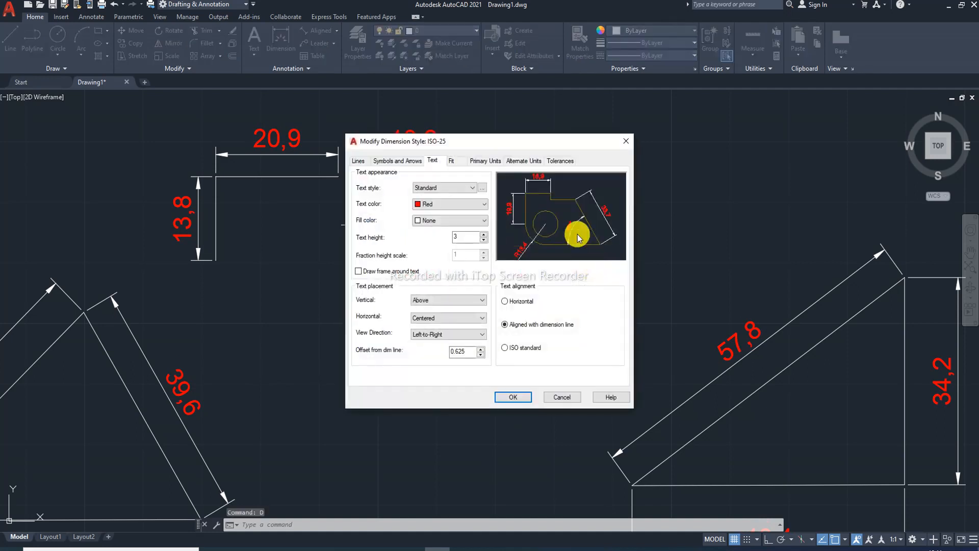
double_click(460, 237)
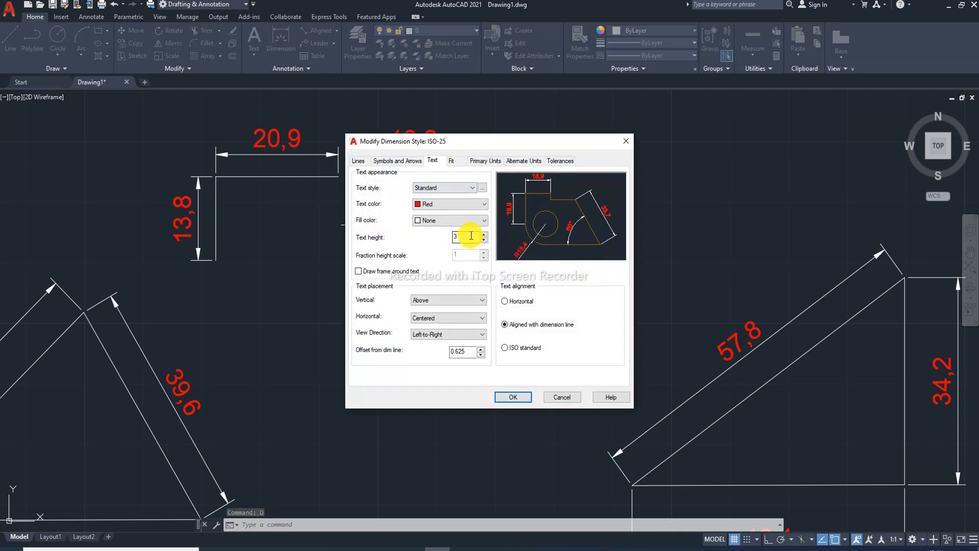
text(2)
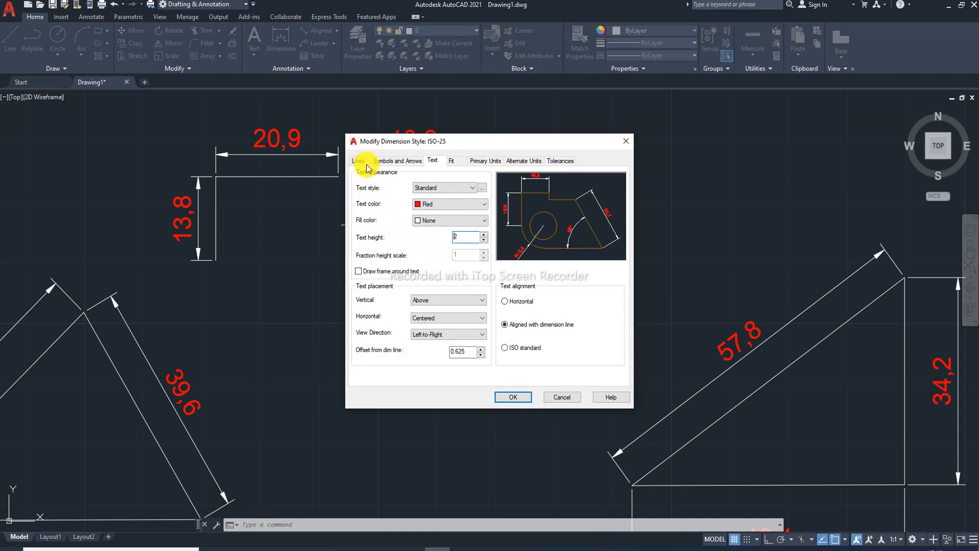
Set the ISO-25 style's arrow size and center mark size to 1, and apply the style changes.
click(387, 163)
double_click(368, 266)
text(1)
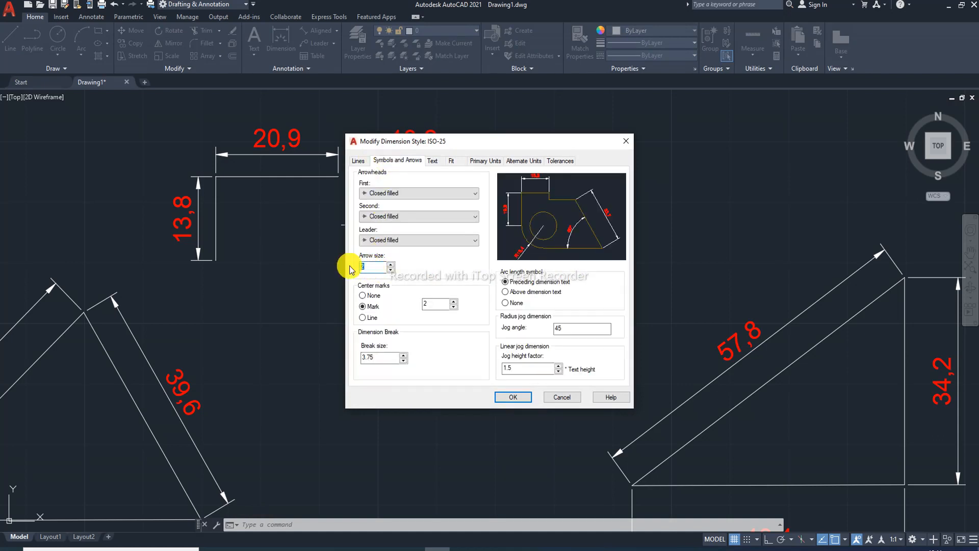
double_click(431, 304)
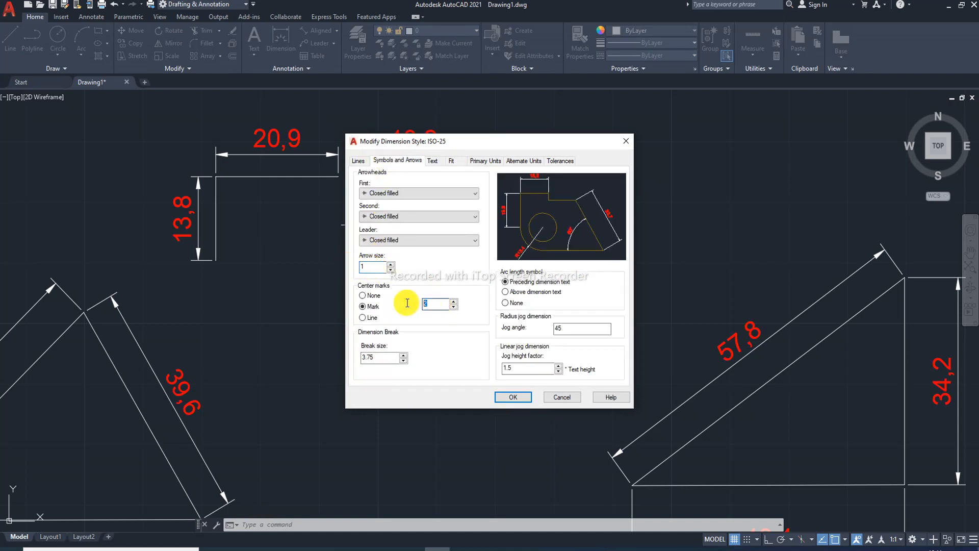
text(1)
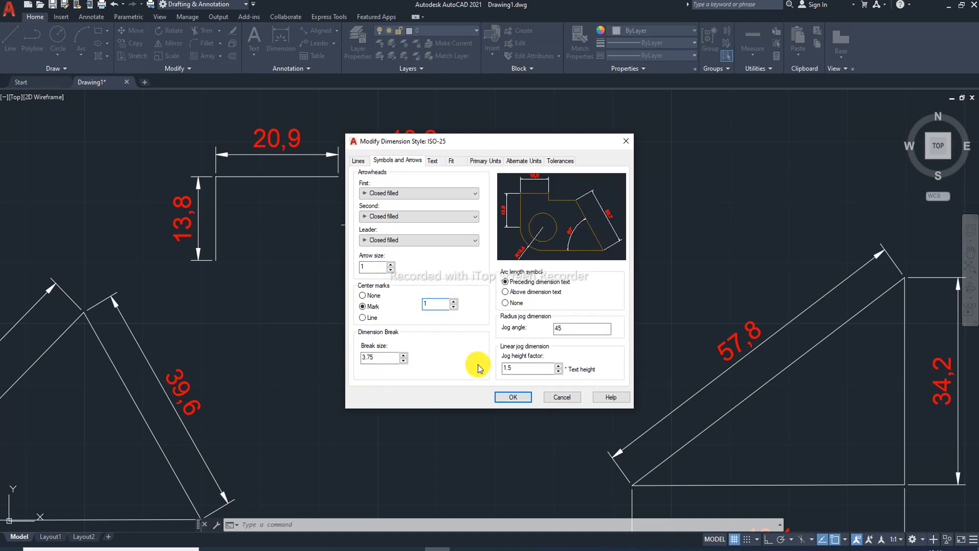
click(513, 397)
click(554, 357)
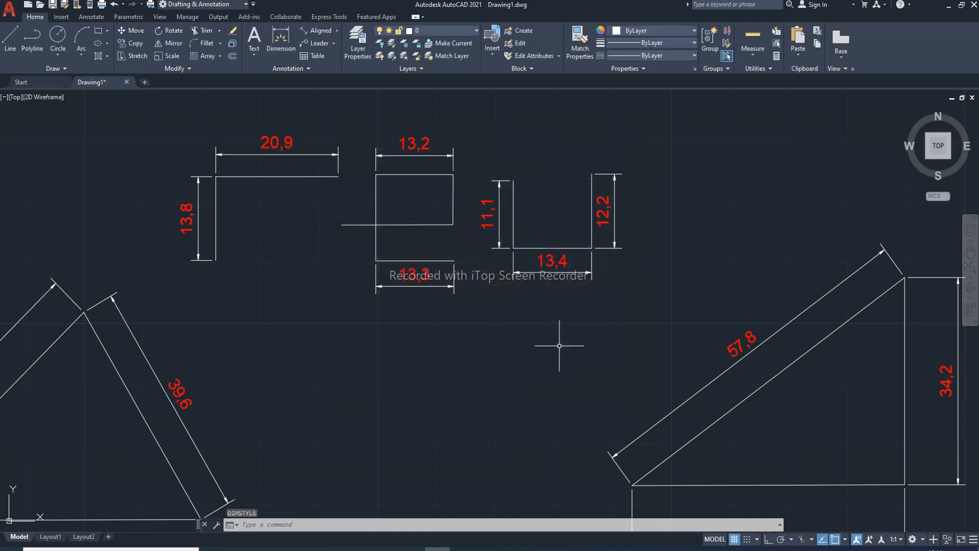
Look over the dimensioned shapes and switch to the AUTOCAD LECTURE-05, LINE.pdf document in the browser.
scroll(594, 328, up, 2)
scroll(593, 329, down, 6)
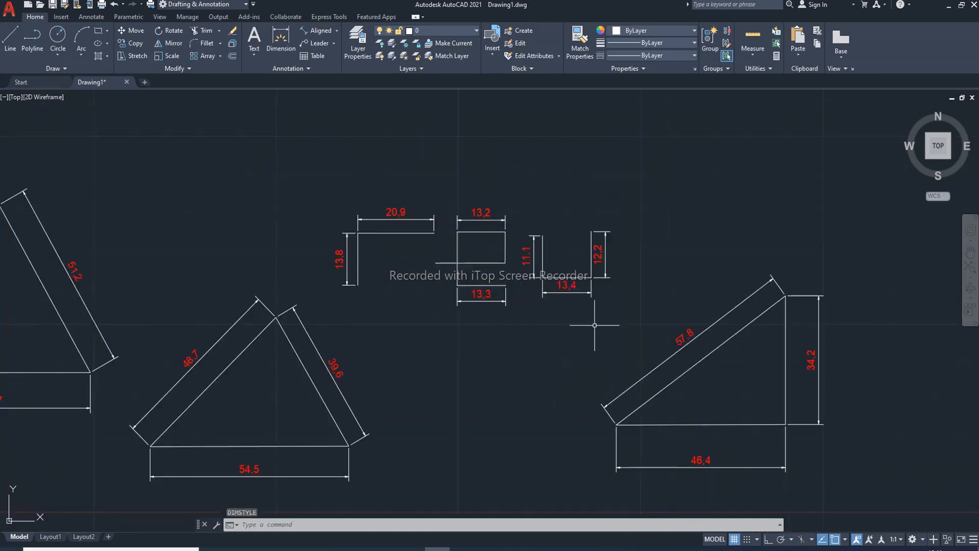
scroll(571, 373, up, 2)
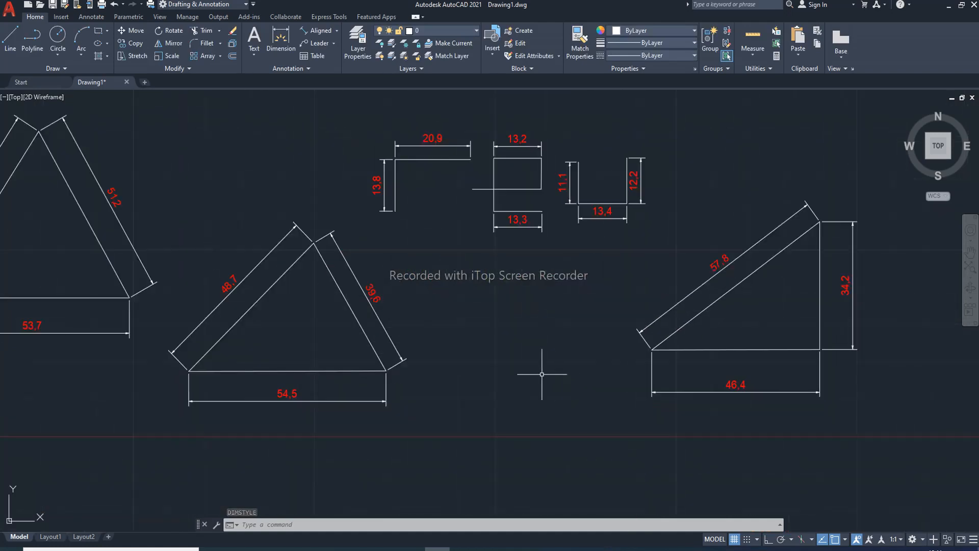
scroll(543, 376, down, 2)
scroll(565, 367, up, 2)
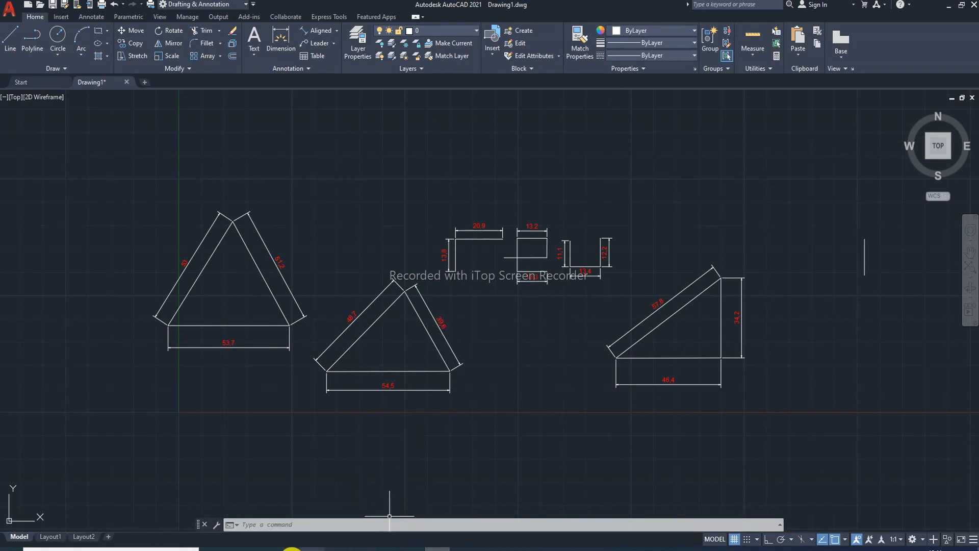
click(269, 550)
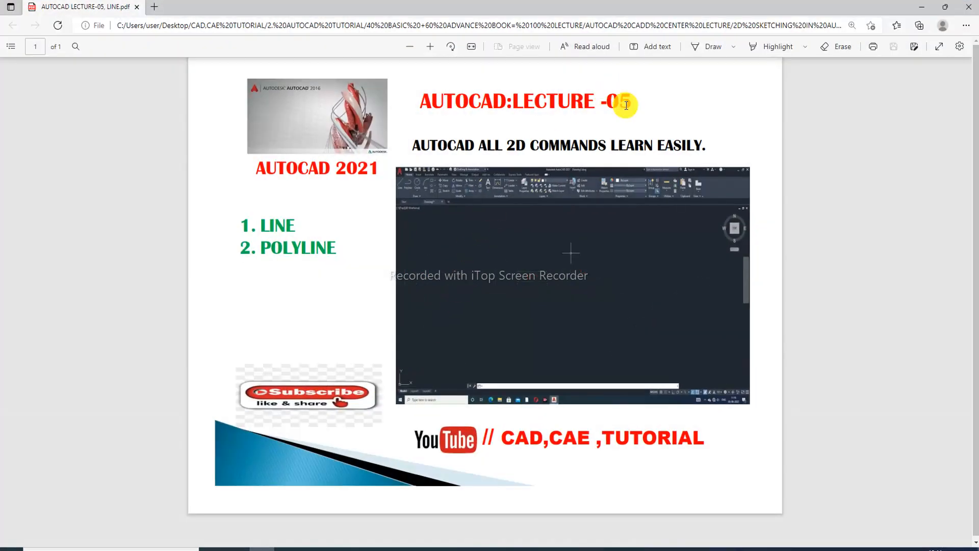